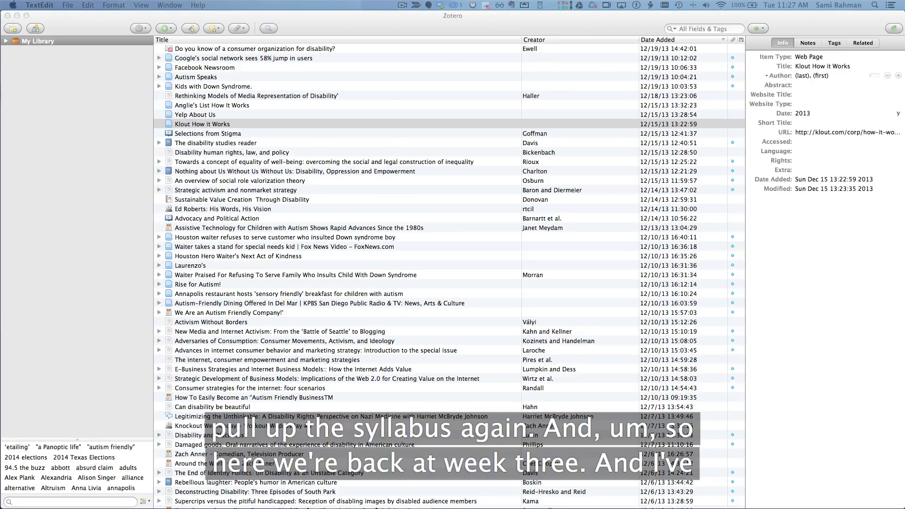
Highlight "Chapter 13" in the week three readings of the syllabus PDF
{"action": "key", "text": "super+Tab"}
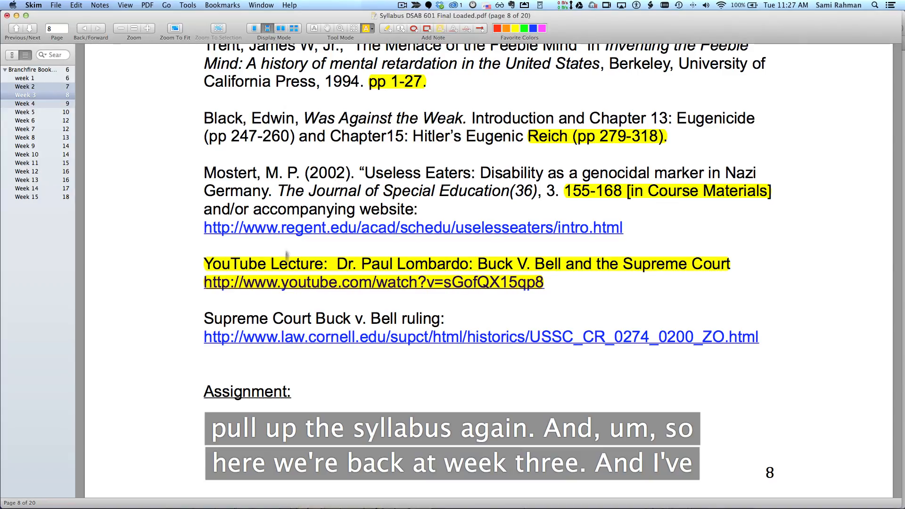
{"action": "scroll", "coordinate": [247, 197], "scroll_direction": "up", "scroll_amount": 5}
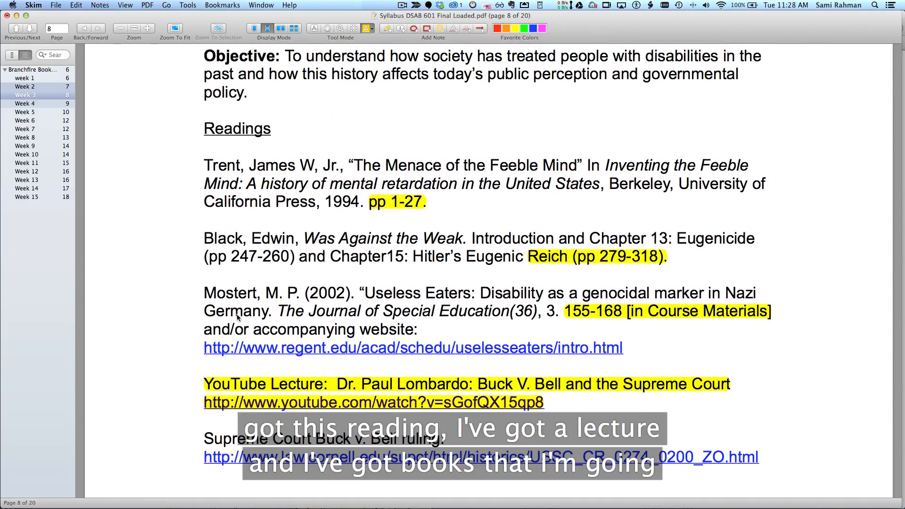
{"action": "scroll", "coordinate": [238, 318], "scroll_direction": "down", "scroll_amount": 3}
{"action": "scroll", "coordinate": [238, 317], "scroll_direction": "down", "scroll_amount": 2}
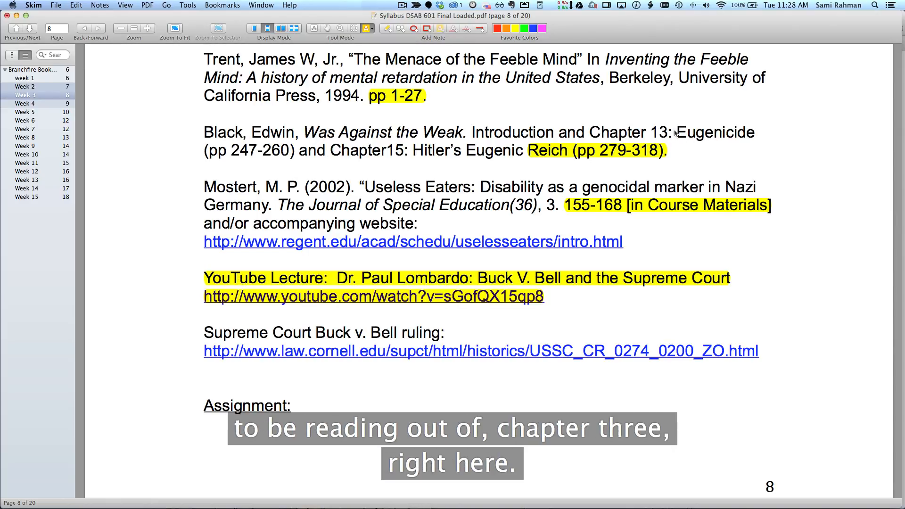
{"action": "left_click_drag", "start_coordinate": [669, 132], "coordinate": [571, 137]}
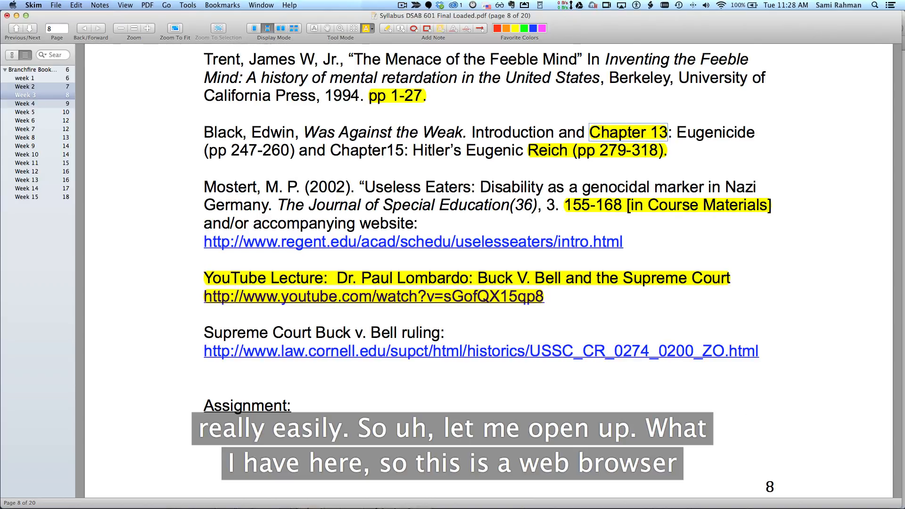
Browse the open browser tabs for the No Pity book, The Disability Studies Reader and the Lombardo lecture video
{"action": "key", "text": "super+Tab"}
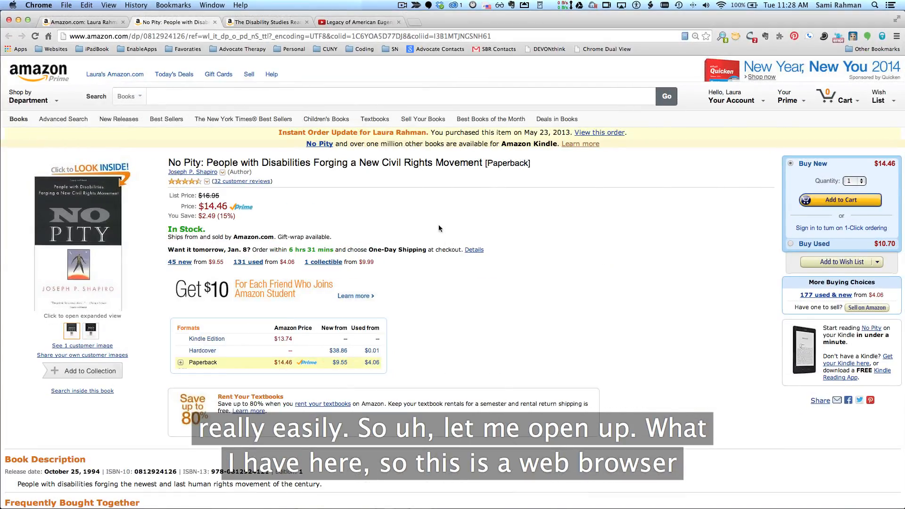
{"action": "left_click", "coordinate": [100, 21]}
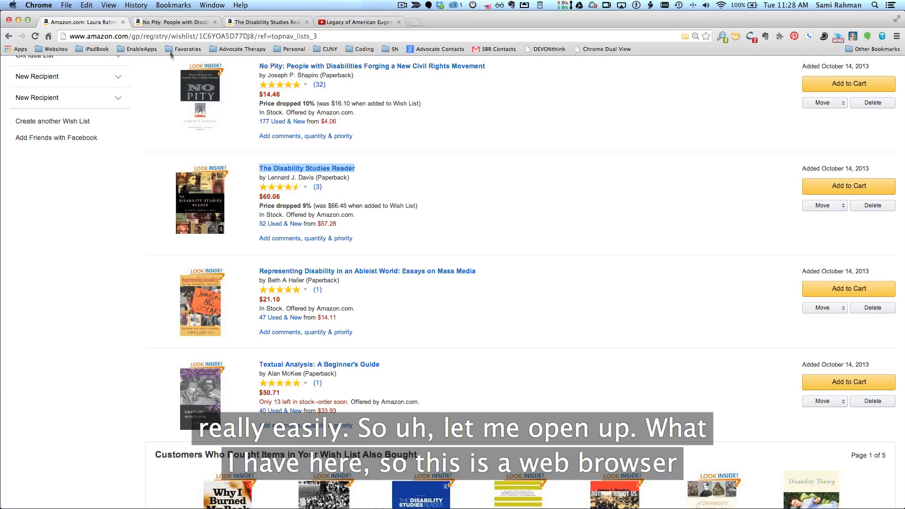
{"action": "left_click", "coordinate": [175, 23]}
{"action": "mouse_move", "coordinate": [116, 234]}
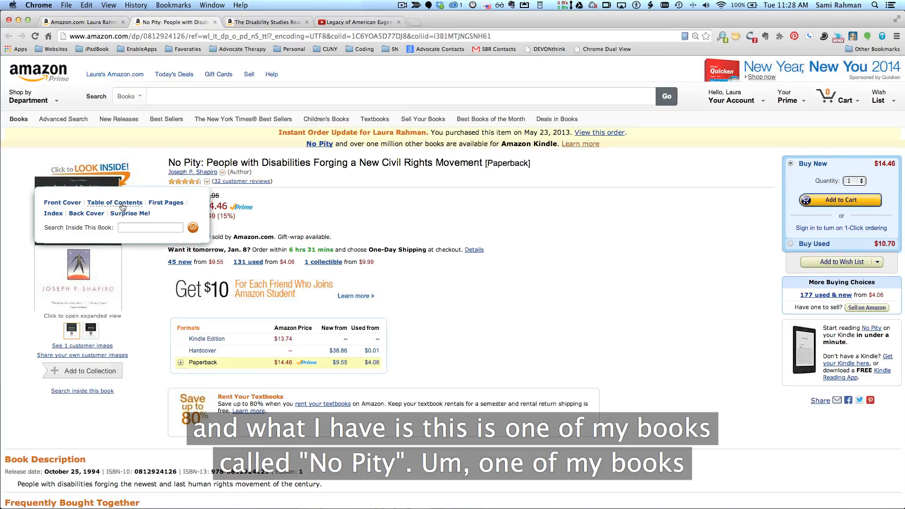
{"action": "left_click", "coordinate": [38, 289]}
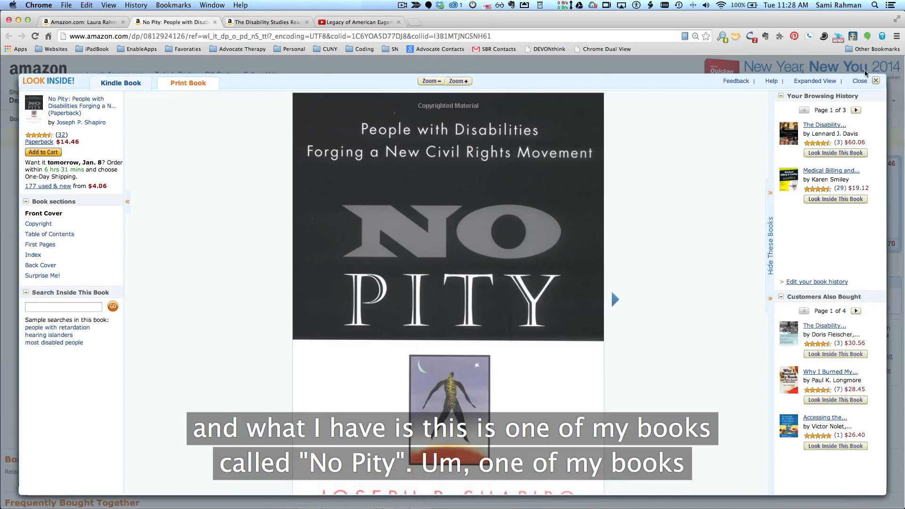
{"action": "left_click", "coordinate": [860, 83]}
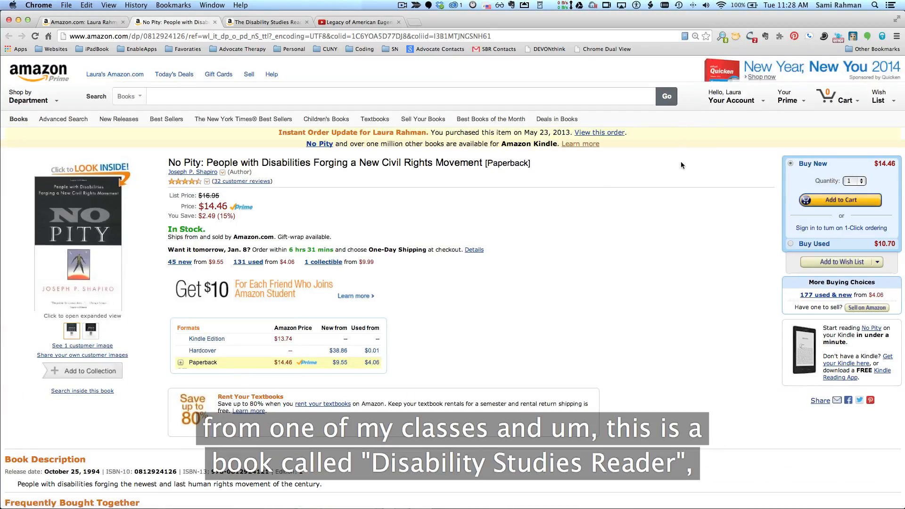
{"action": "left_click", "coordinate": [255, 23]}
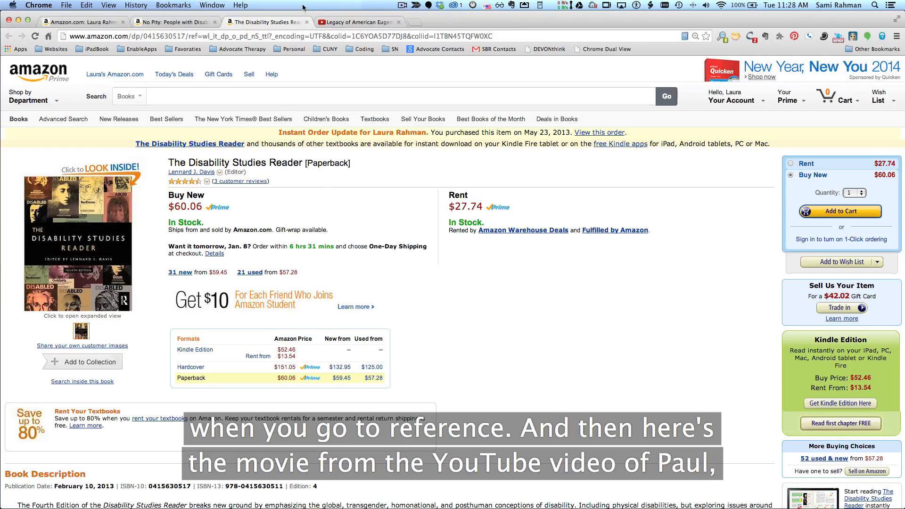
{"action": "left_click", "coordinate": [350, 21]}
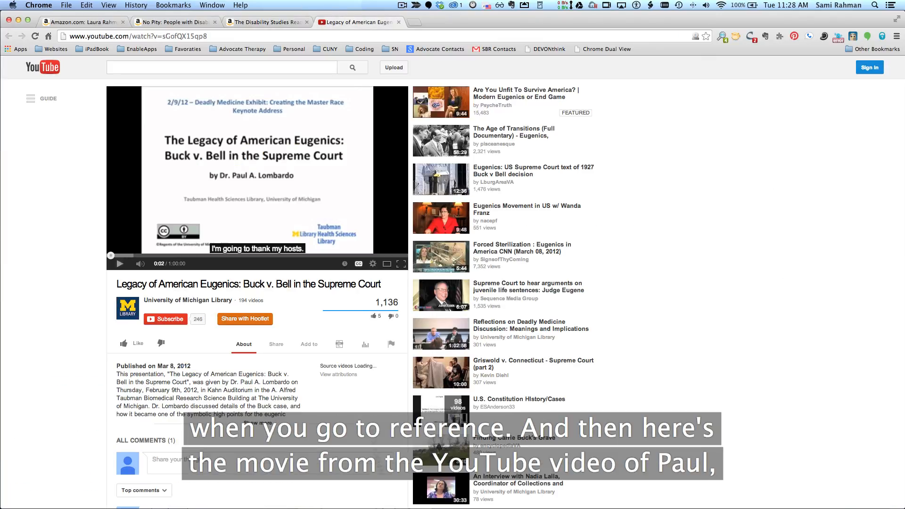
Return to the week three reading list in the syllabus
{"action": "key", "text": "super+Tab"}
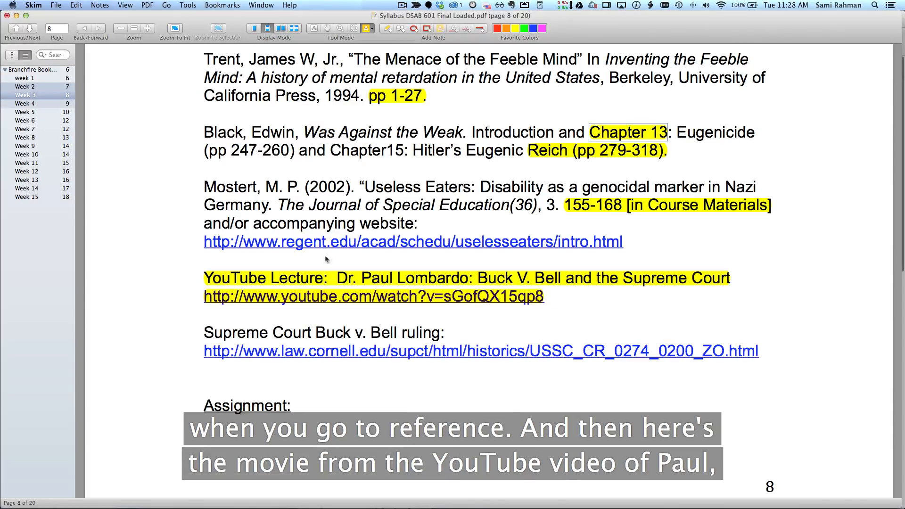
{"action": "scroll", "coordinate": [414, 279], "scroll_direction": "down", "scroll_amount": 2}
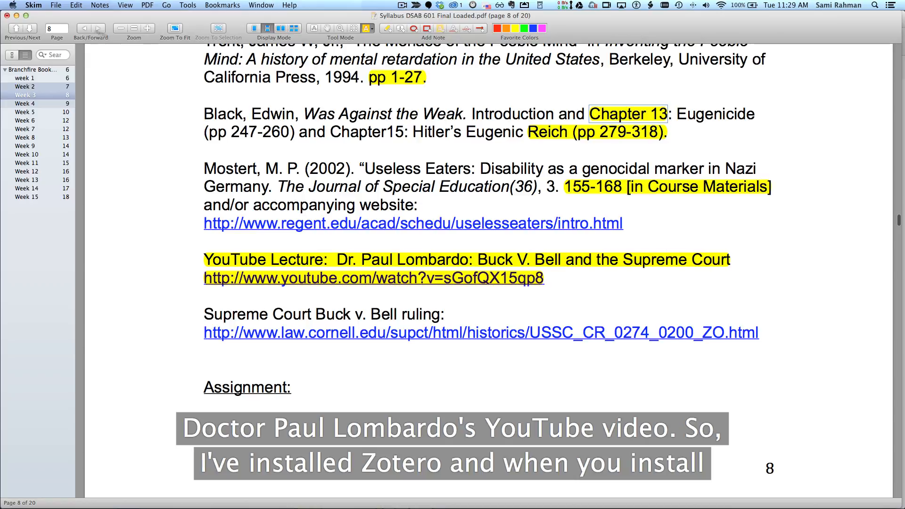
{"action": "left_click", "coordinate": [16, 16]}
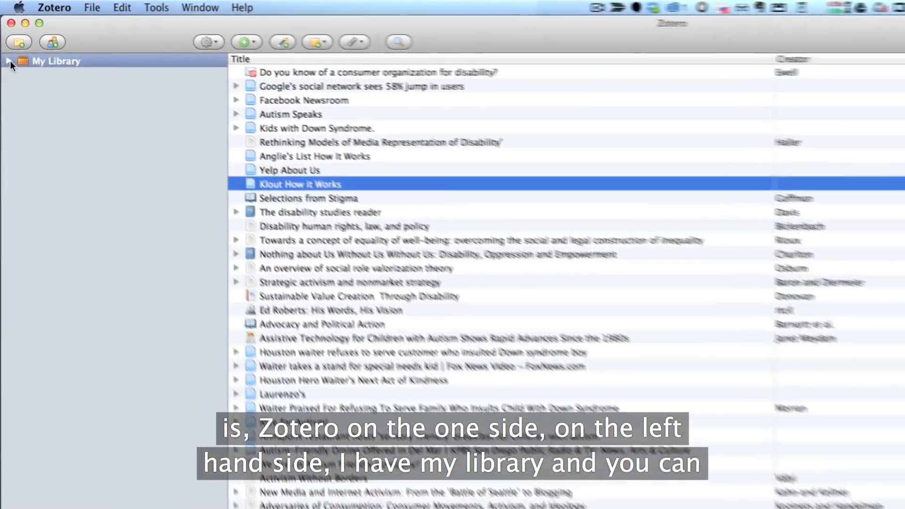
Browse the library's course collections and their week subfolders, ending on My Library
{"action": "left_click", "coordinate": [6, 41]}
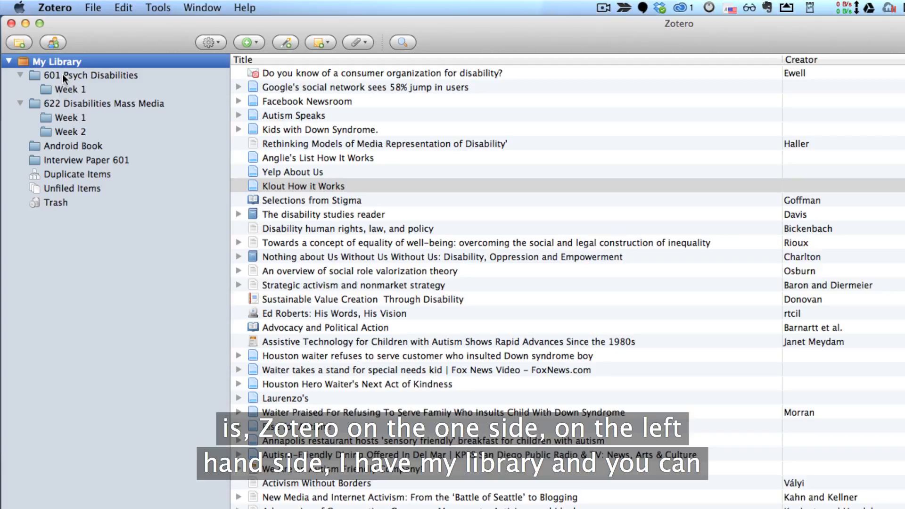
{"action": "left_click", "coordinate": [81, 74]}
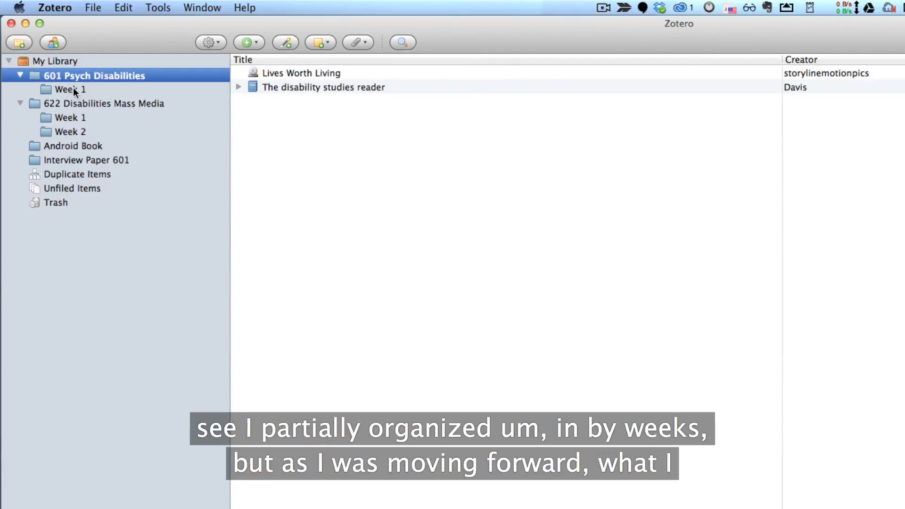
{"action": "left_click", "coordinate": [73, 89]}
{"action": "left_click", "coordinate": [74, 101]}
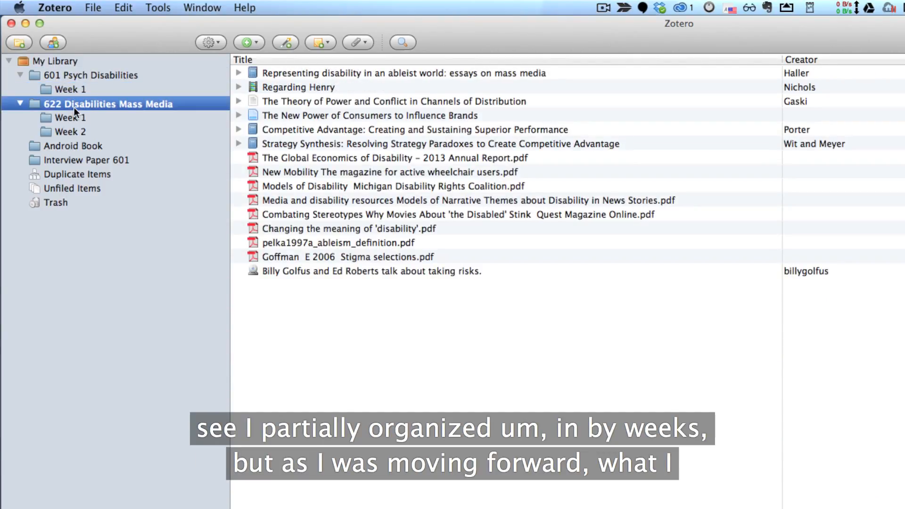
{"action": "left_click", "coordinate": [70, 119]}
{"action": "left_click", "coordinate": [72, 130]}
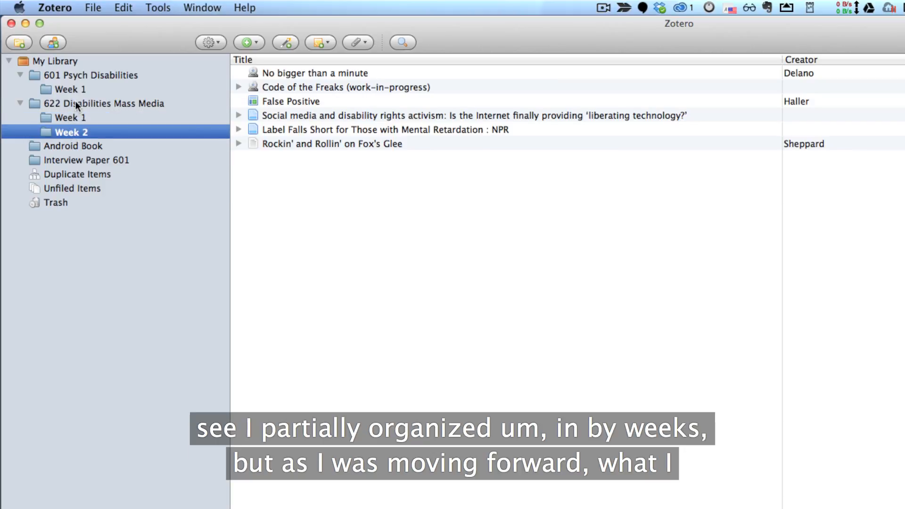
{"action": "left_click", "coordinate": [76, 102]}
{"action": "left_click", "coordinate": [69, 118]}
{"action": "left_click", "coordinate": [68, 132]}
{"action": "left_click", "coordinate": [73, 104]}
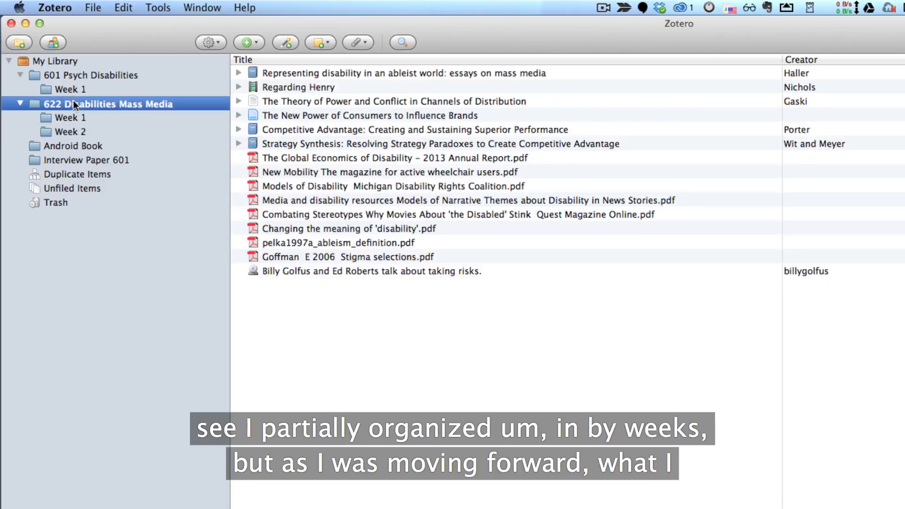
{"action": "left_click", "coordinate": [60, 61]}
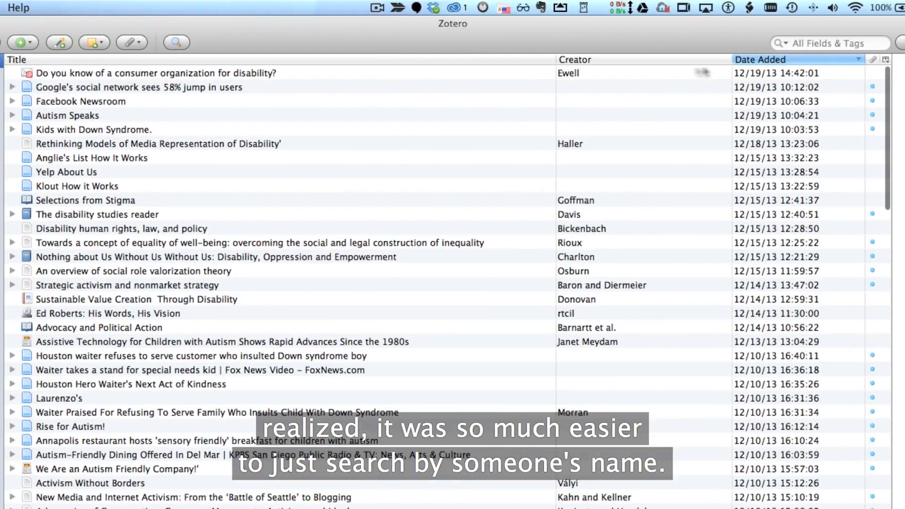
Search the library for "no pit" and select the No pity book entry
{"action": "left_click", "coordinate": [801, 45]}
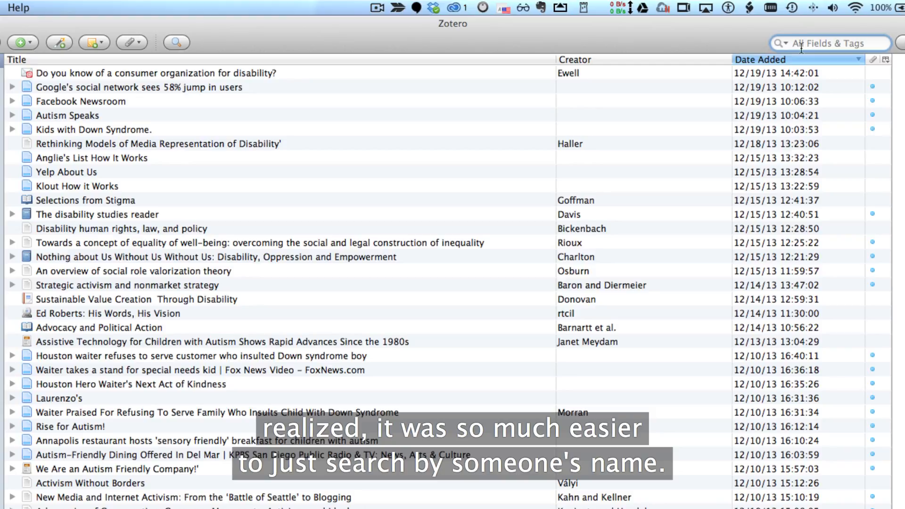
{"action": "type", "text": "no pit"}
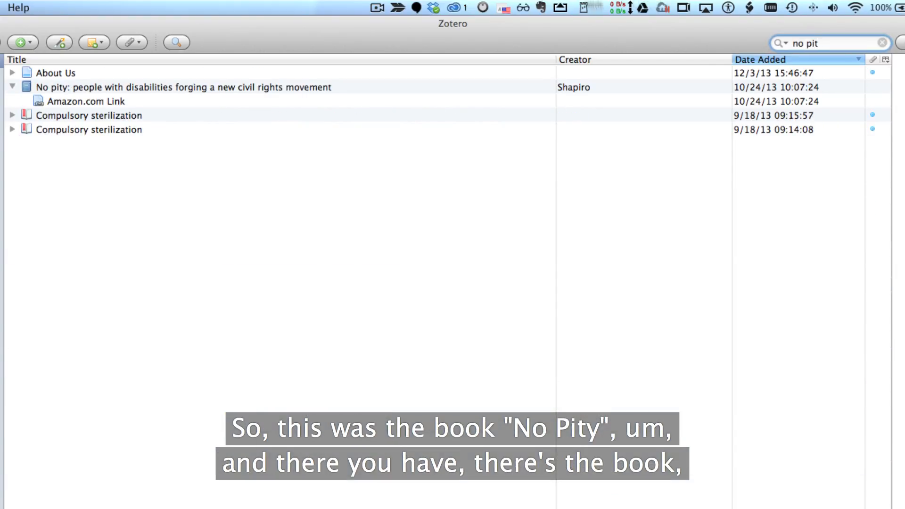
{"action": "left_click", "coordinate": [196, 87]}
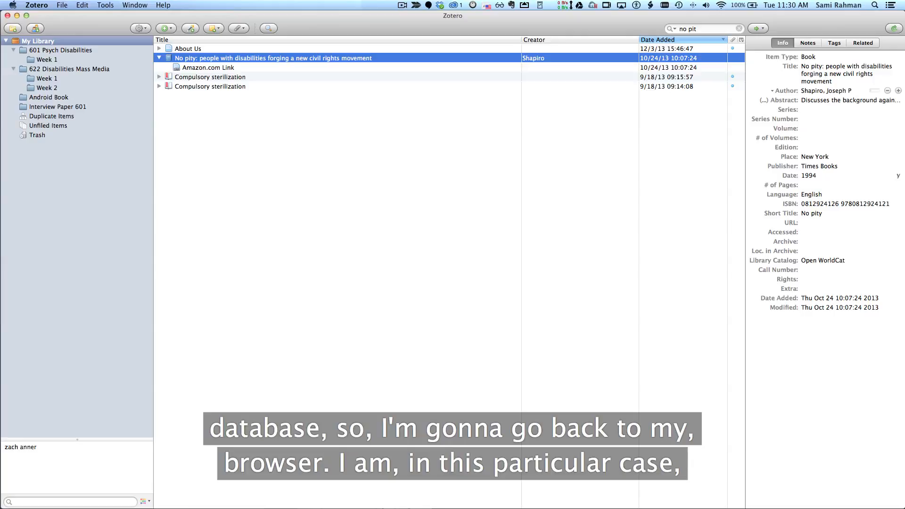
Save the No Pity Amazon product page to Zotero from the browser
{"action": "key", "text": "super+Tab"}
{"action": "left_click", "coordinate": [189, 22]}
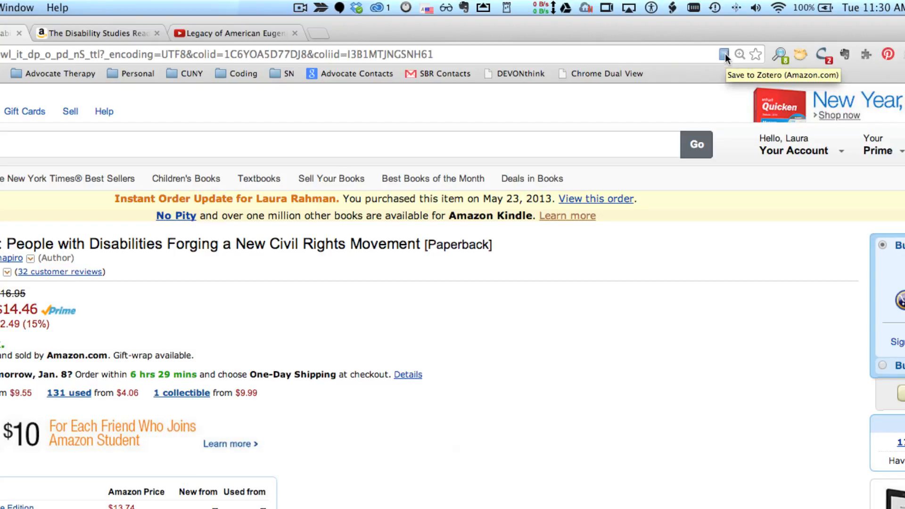
{"action": "left_click", "coordinate": [724, 55]}
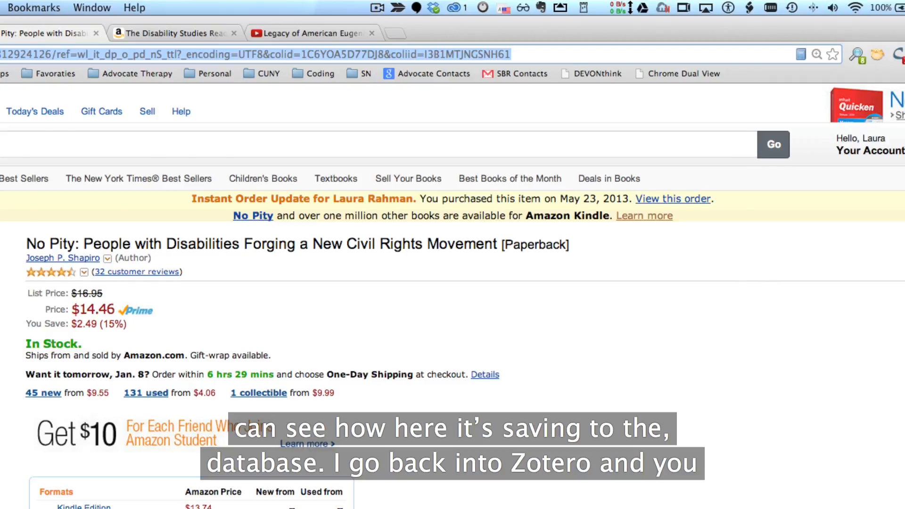
Inspect the newly added No pity item and its Amazon.com Link attachment
{"action": "key", "text": "super+Tab"}
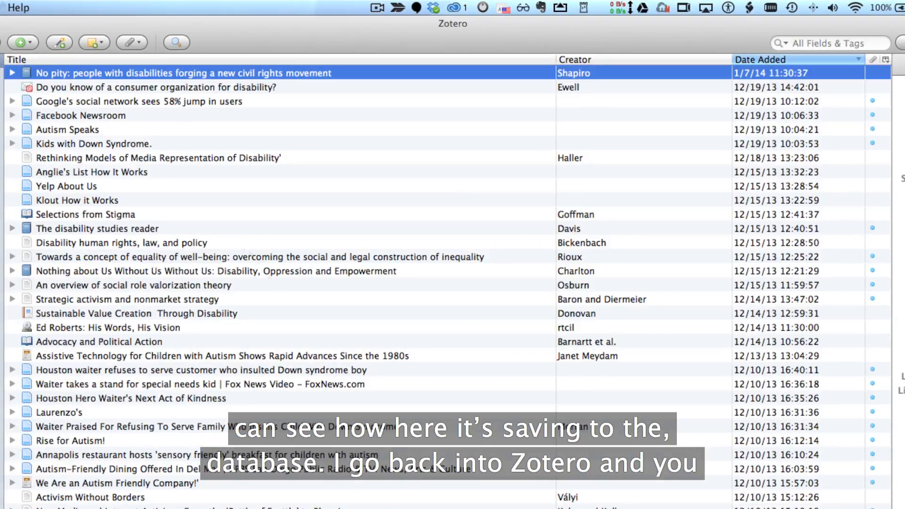
{"action": "left_click", "coordinate": [13, 72]}
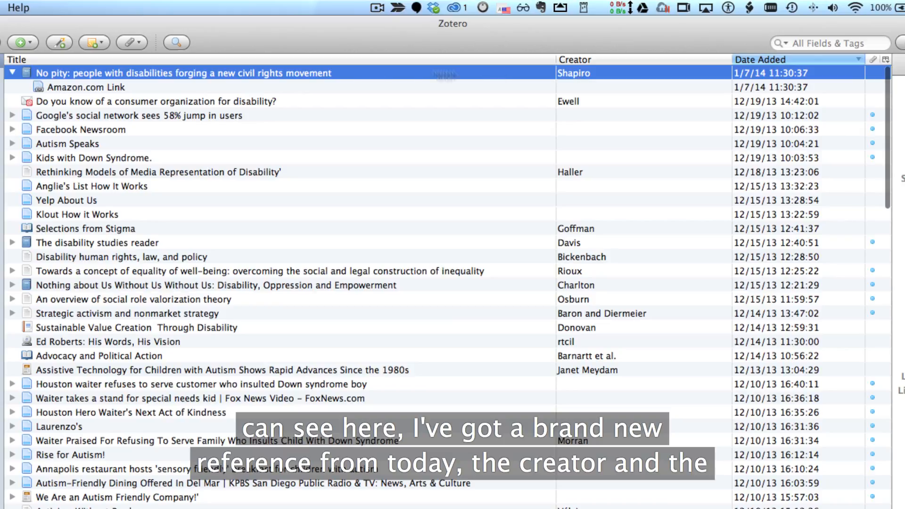
{"action": "left_click", "coordinate": [104, 84]}
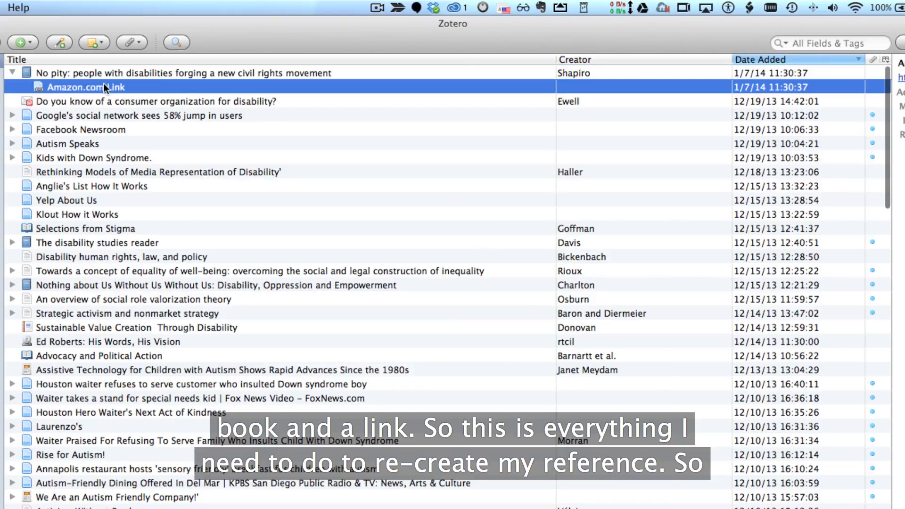
{"action": "left_click", "coordinate": [117, 76]}
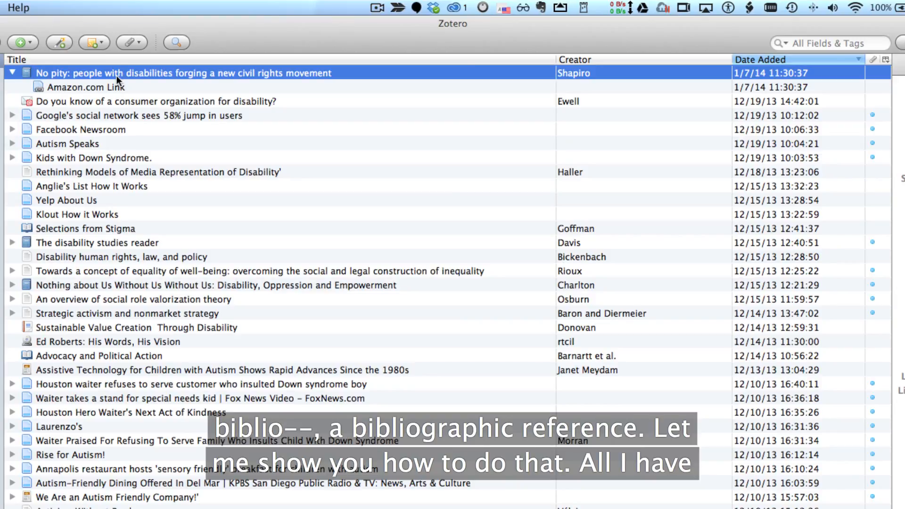
Start creating a bibliography from the No pity item with the output mode set to Citations
{"action": "right_click", "coordinate": [139, 73]}
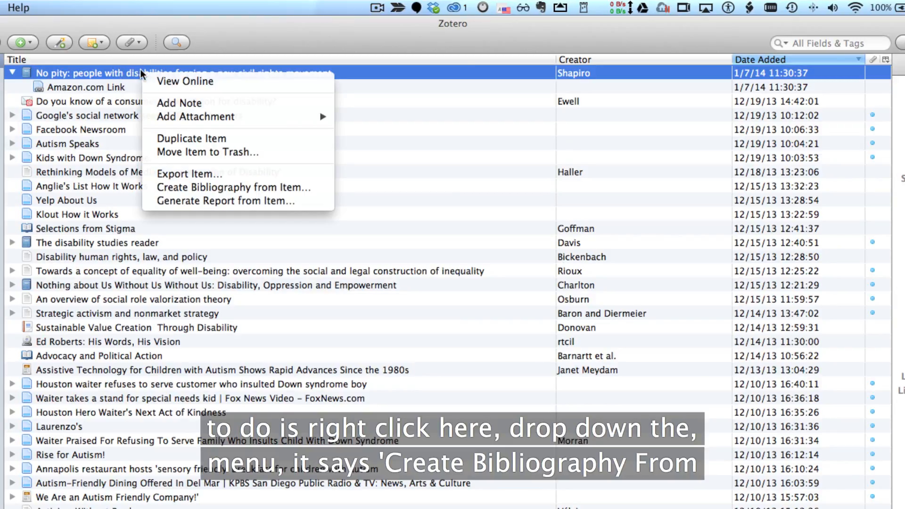
{"action": "left_click", "coordinate": [275, 191]}
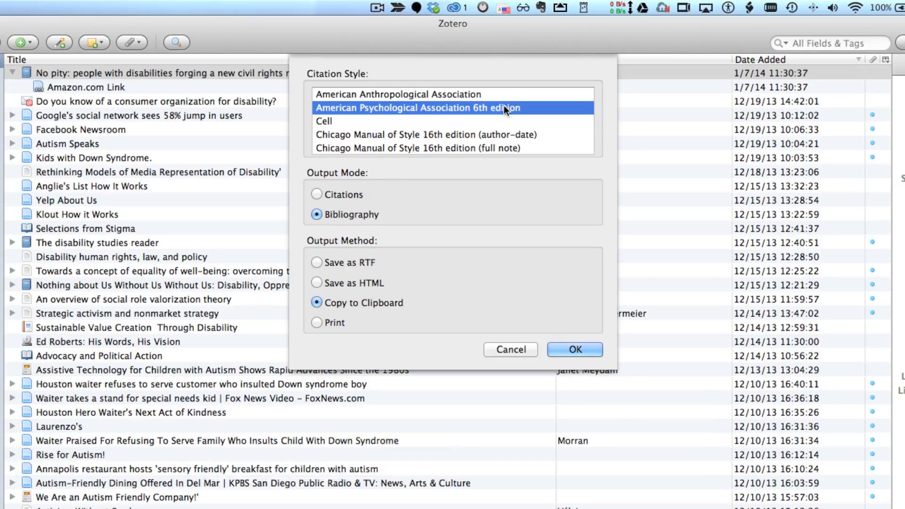
{"action": "left_click", "coordinate": [341, 195]}
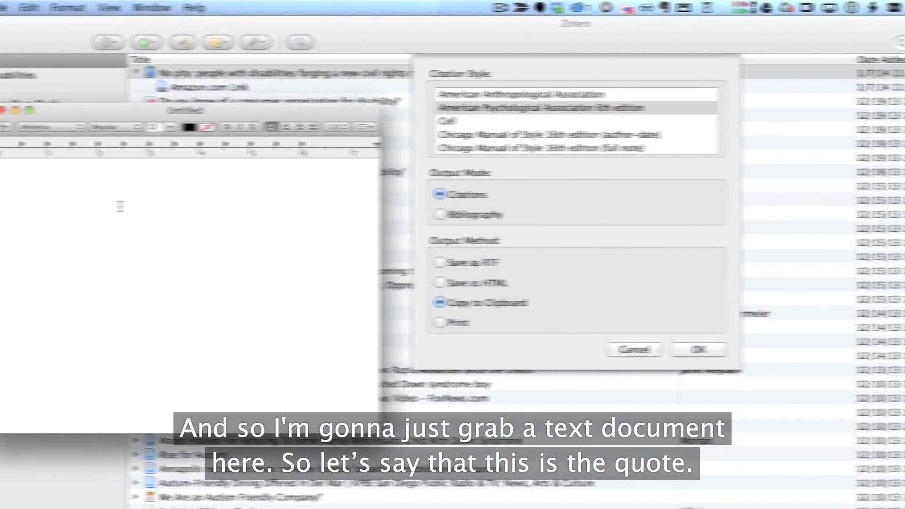
Write "this is the quote." in a new text document
{"action": "type", "text": "this is the quote."}
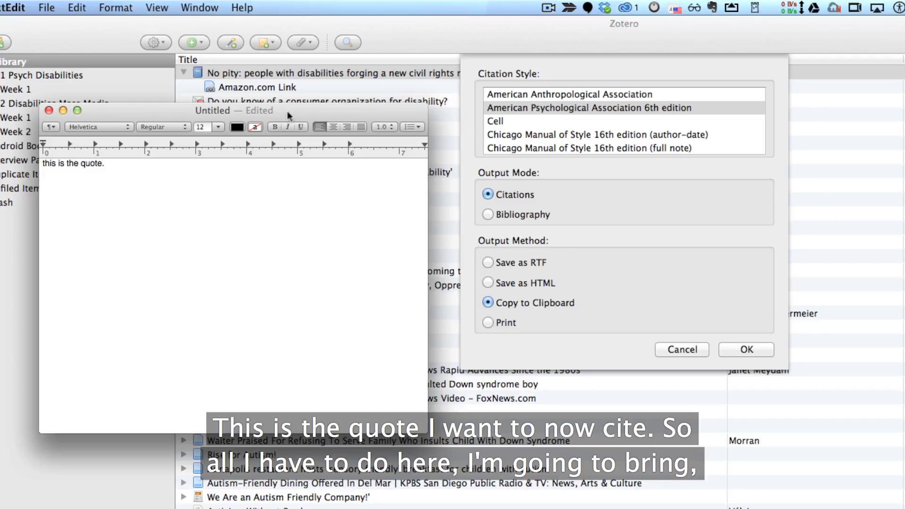
Choose American Psychological Association 6th edition and copy the citation to the clipboard
{"action": "left_click_drag", "start_coordinate": [287, 110], "coordinate": [283, 508]}
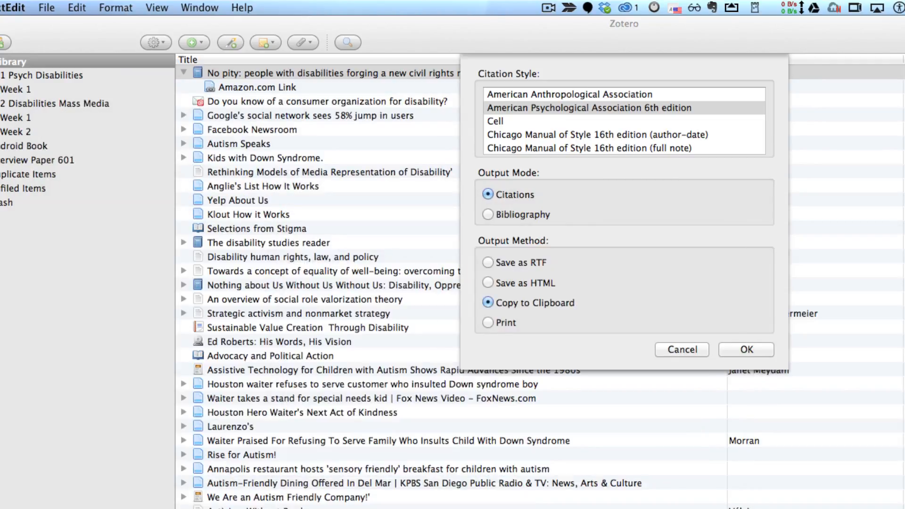
{"action": "left_click", "coordinate": [681, 185]}
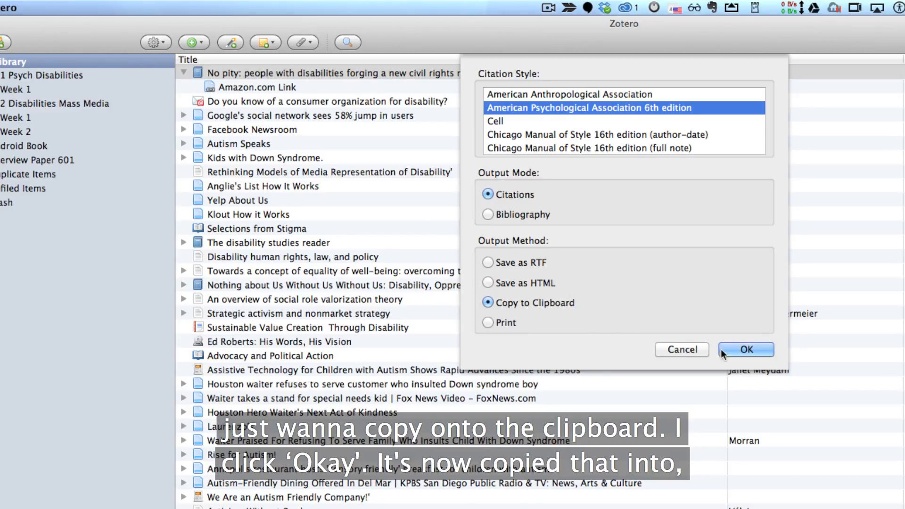
{"action": "left_click", "coordinate": [744, 349]}
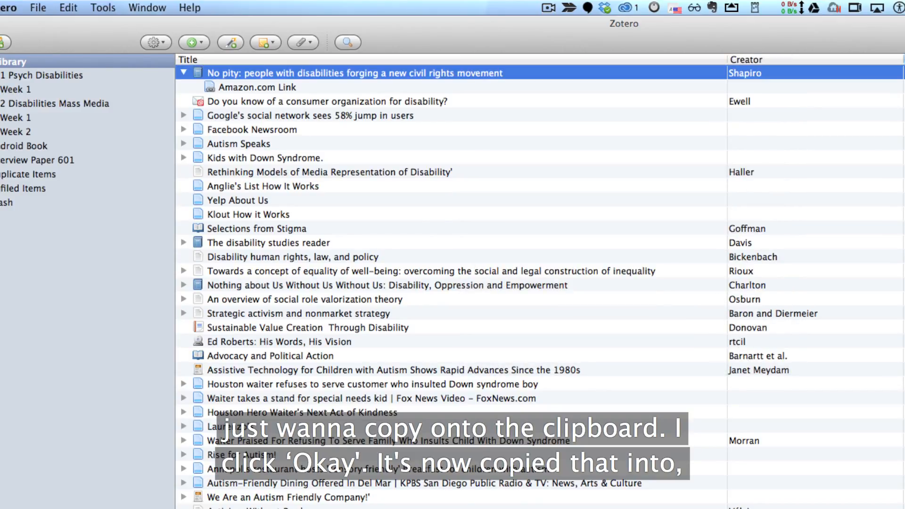
Bring the text document back and paste the APA citation after the quote, adding blank lines below
{"action": "left_click_drag", "start_coordinate": [902, 193], "coordinate": [116, 133]}
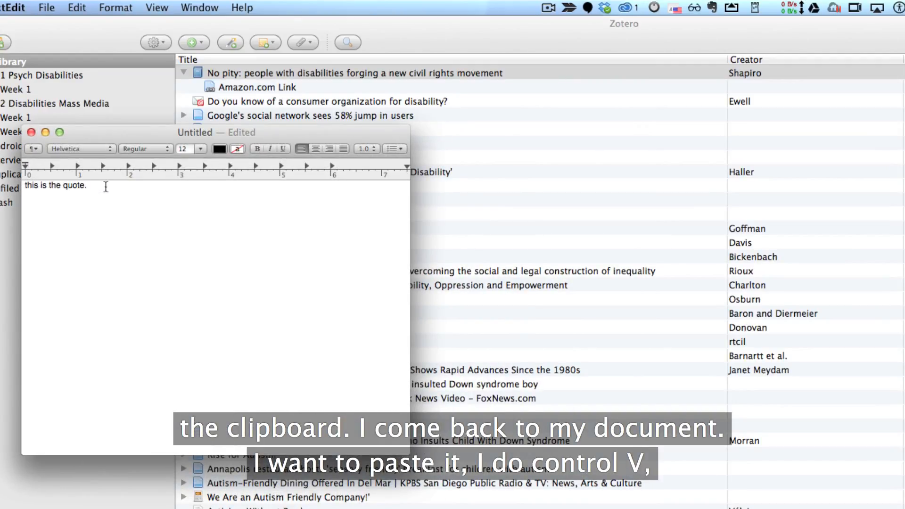
{"action": "type", "text": "(Shapiro, 1994)"}
{"action": "key", "text": "Return"}
{"action": "key", "text": "Return"}
{"action": "key", "text": "Return"}
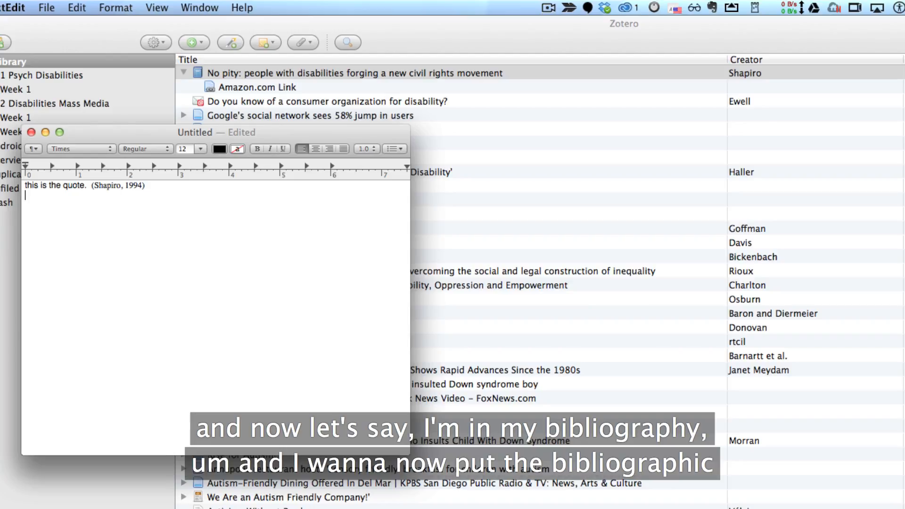
Write a "Bib:" heading below the quote, followed by two new lines
{"action": "type", "text": "Bibio"}
{"action": "key", "text": "BackSpace"}
{"action": "key", "text": "BackSpace"}
{"action": "type", "text": ":"}
{"action": "key", "text": "Return"}
{"action": "key", "text": "Return"}
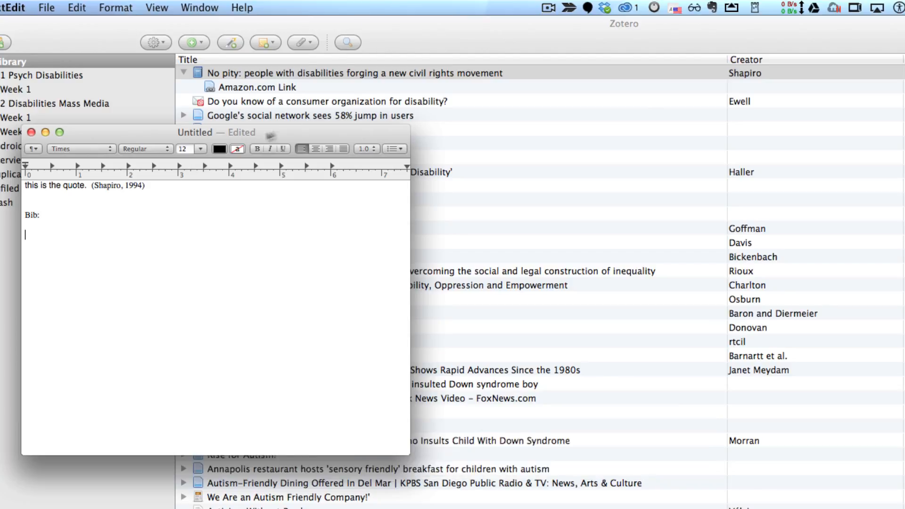
Copy an APA 6th edition bibliography entry for the No pity item to the clipboard
{"action": "left_click_drag", "start_coordinate": [258, 136], "coordinate": [904, 156]}
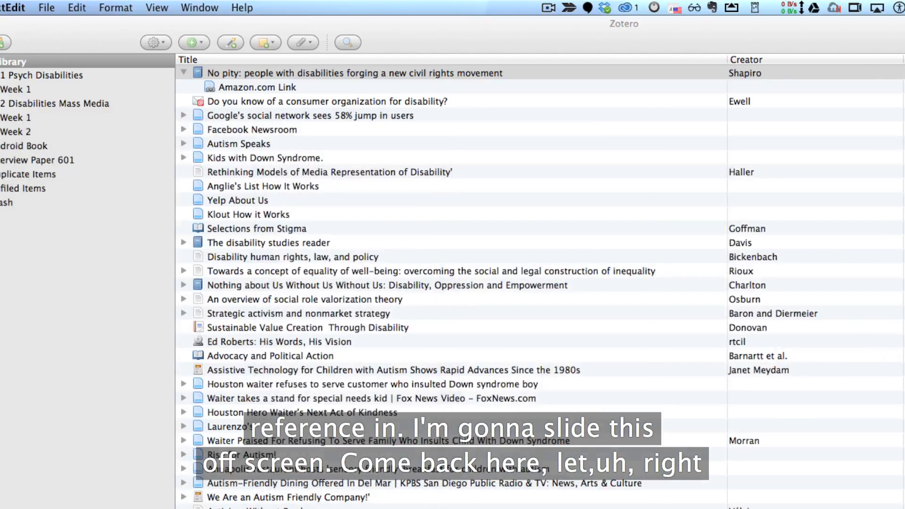
{"action": "right_click", "coordinate": [309, 74]}
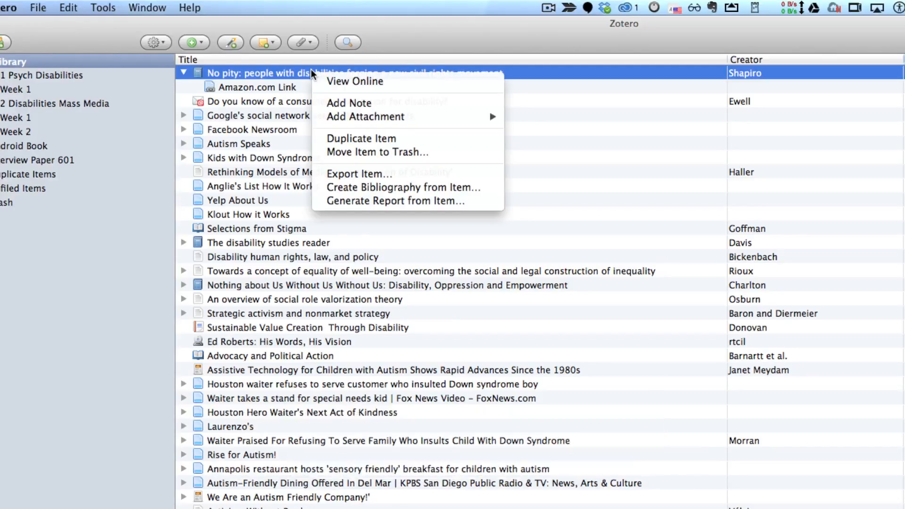
{"action": "left_click", "coordinate": [350, 184]}
{"action": "left_click", "coordinate": [501, 215]}
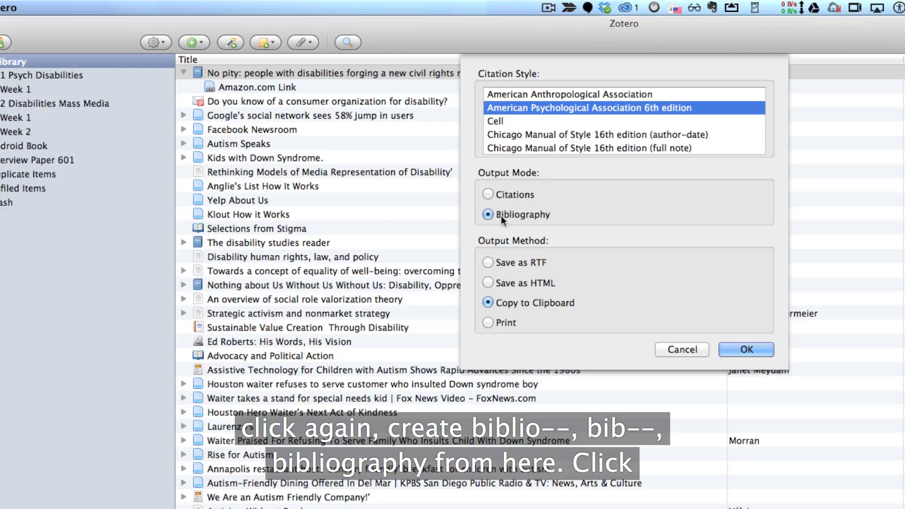
{"action": "left_click", "coordinate": [736, 351]}
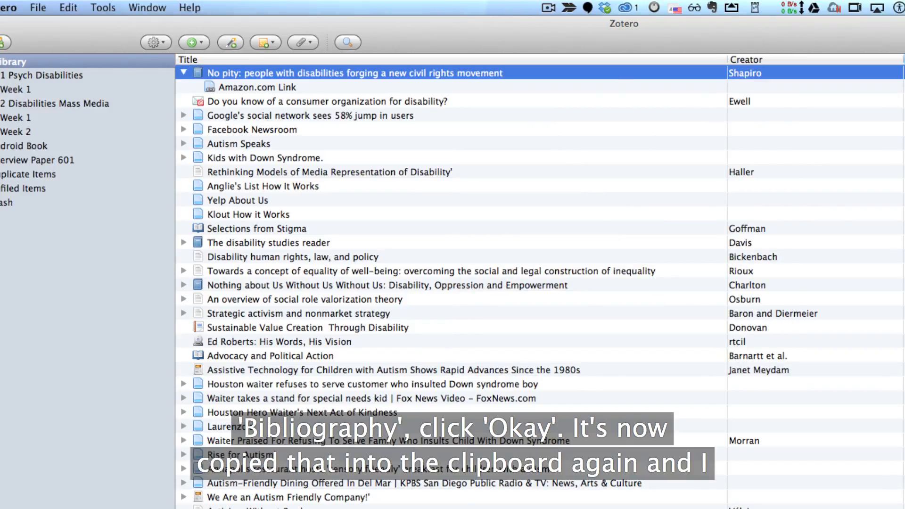
Paste the bibliography entry under the Bib: heading in the text document
{"action": "left_click", "coordinate": [344, 81]}
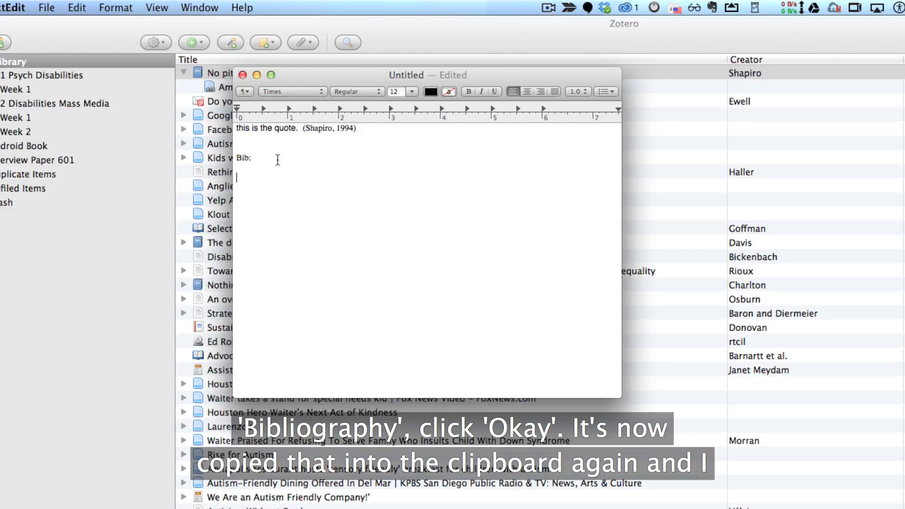
{"action": "right_click", "coordinate": [248, 177]}
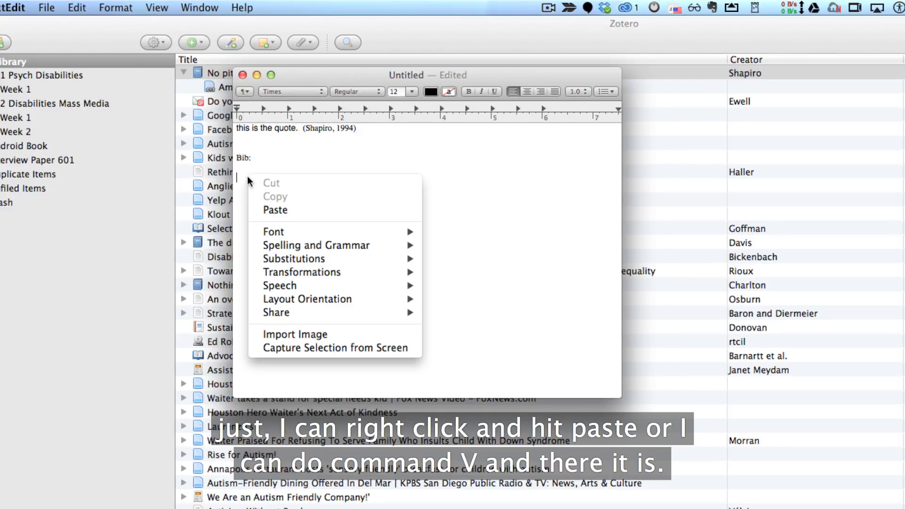
{"action": "left_click", "coordinate": [287, 208]}
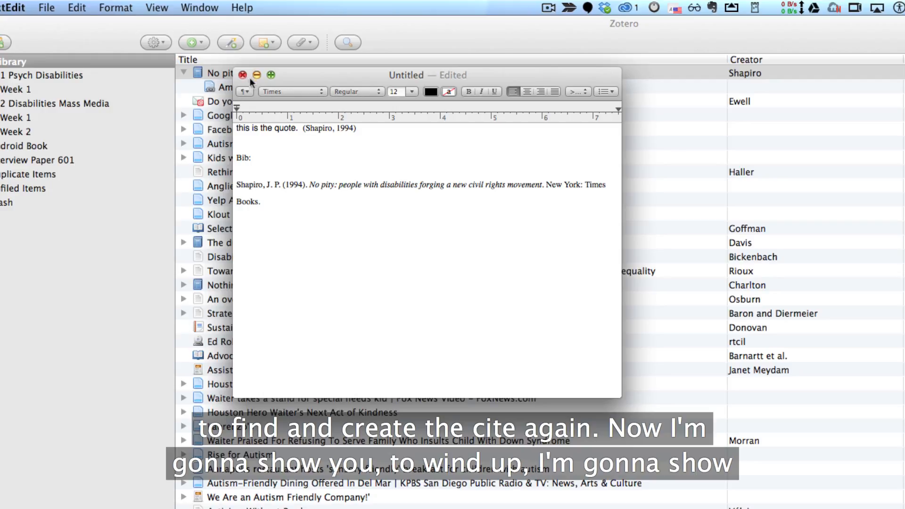
Save the Legacy of American Eugenics YouTube video to Zotero from the browser
{"action": "key", "text": "super+Tab"}
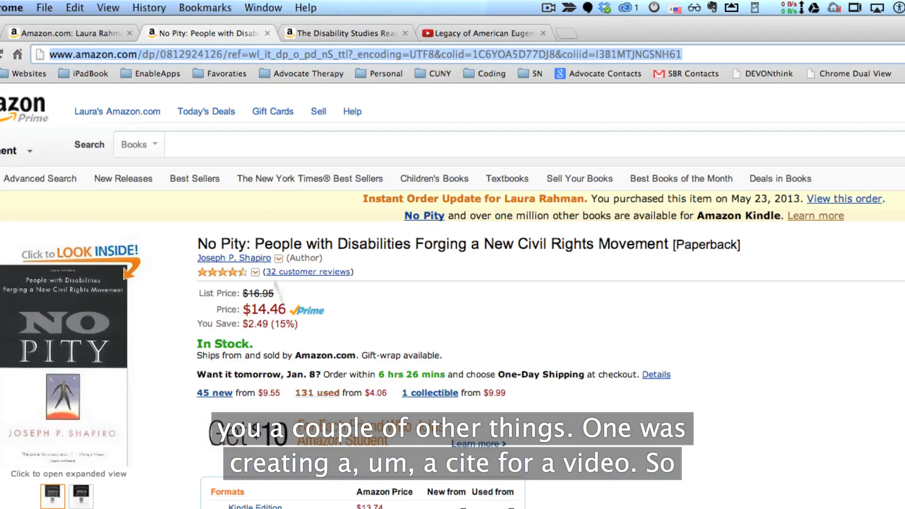
{"action": "left_click", "coordinate": [473, 32]}
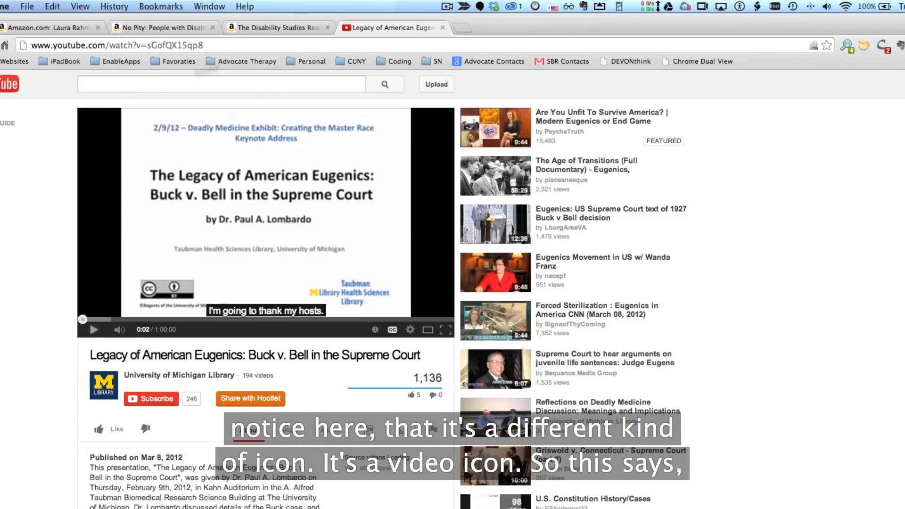
{"action": "left_click", "coordinate": [815, 47]}
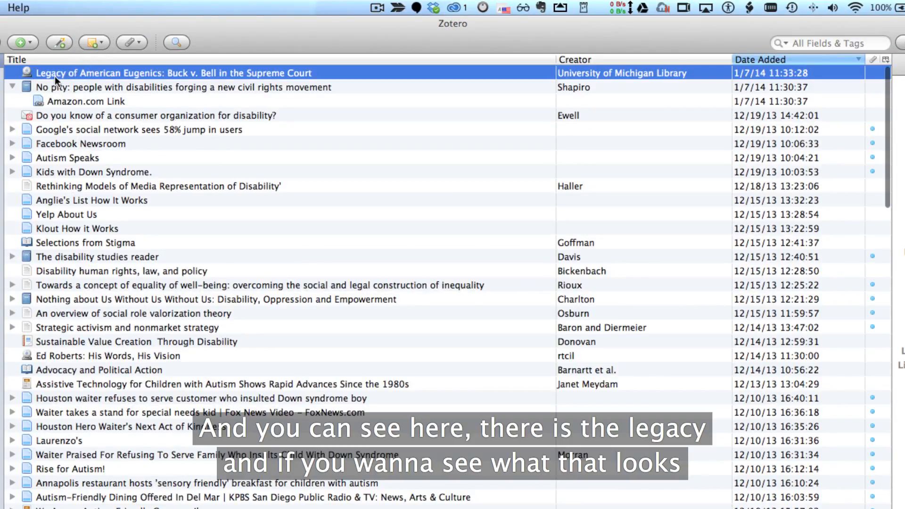
Copy a citation for the Legacy of American Eugenics item and paste it on a new line of the document
{"action": "right_click", "coordinate": [132, 74]}
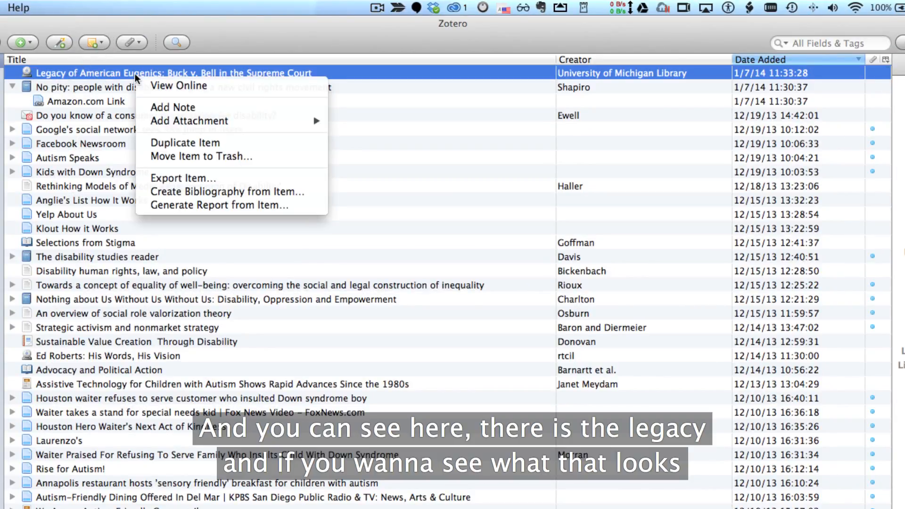
{"action": "left_click", "coordinate": [203, 193]}
{"action": "left_click", "coordinate": [332, 194]}
{"action": "left_click", "coordinate": [561, 350]}
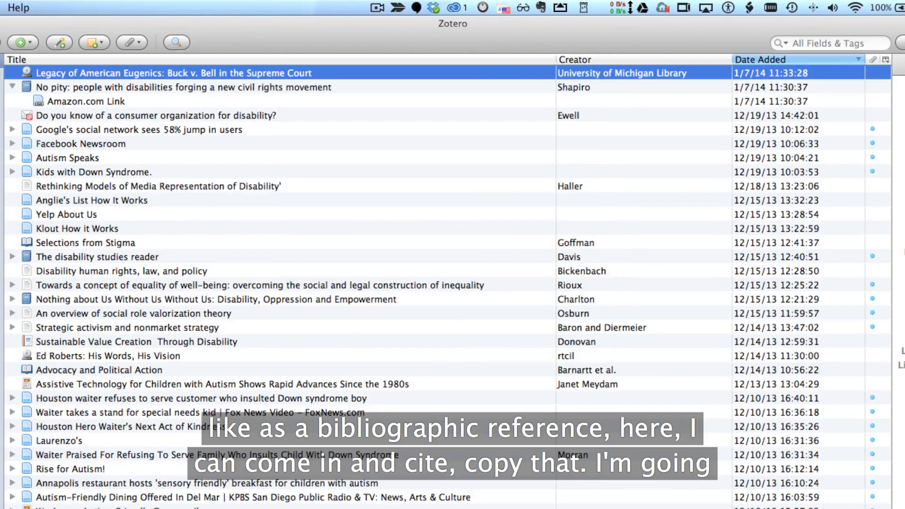
{"action": "key", "text": "super+Tab"}
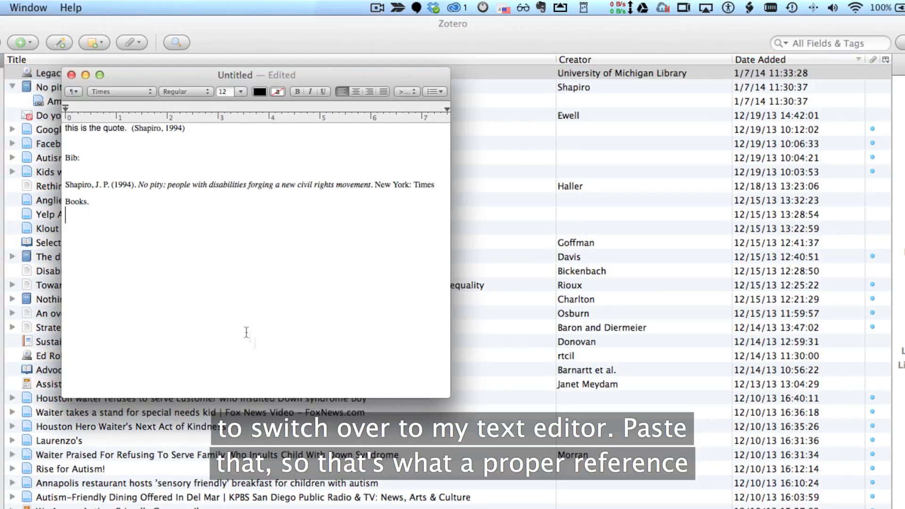
{"action": "key", "text": "Return"}
{"action": "type", "text": "(Legacy of American Eugenics, 2012)"}
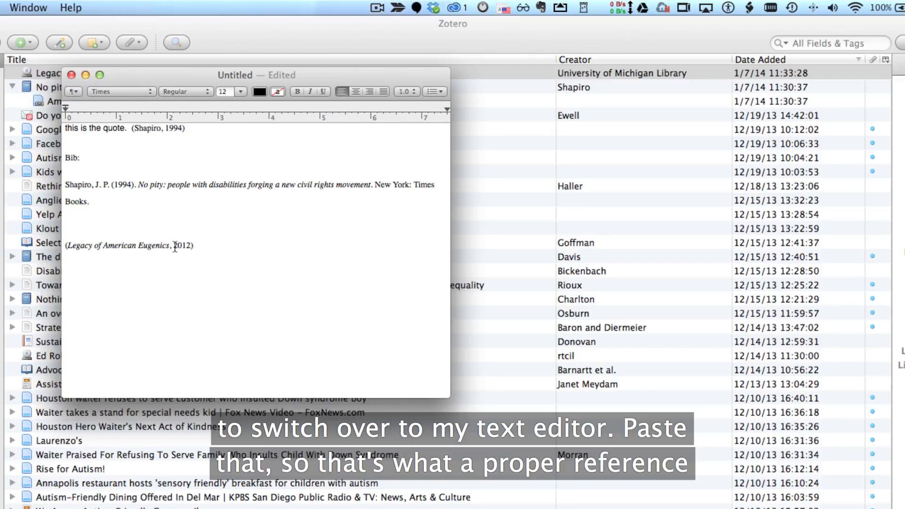
Copy the video item's APA bibliography entry and paste it below its citation in the document
{"action": "left_click", "coordinate": [43, 74]}
{"action": "right_click", "coordinate": [42, 75]}
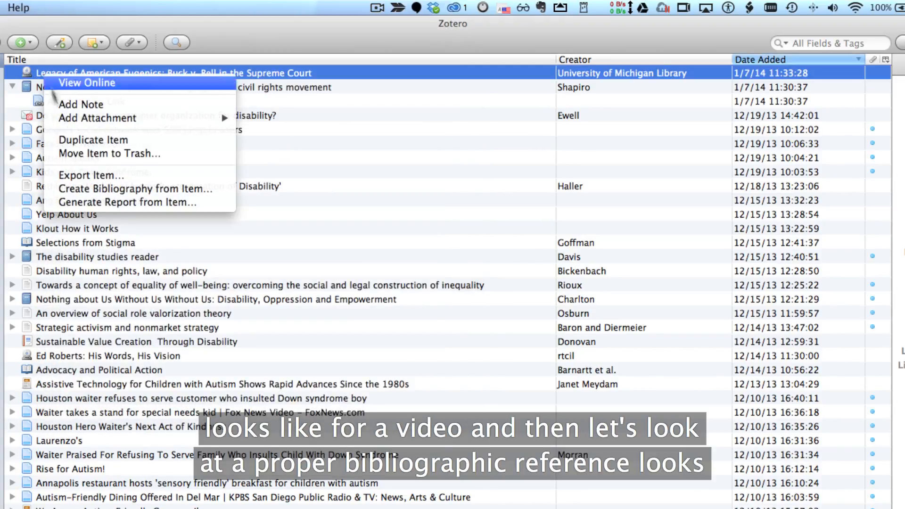
{"action": "left_click", "coordinate": [81, 189]}
{"action": "left_click", "coordinate": [320, 214]}
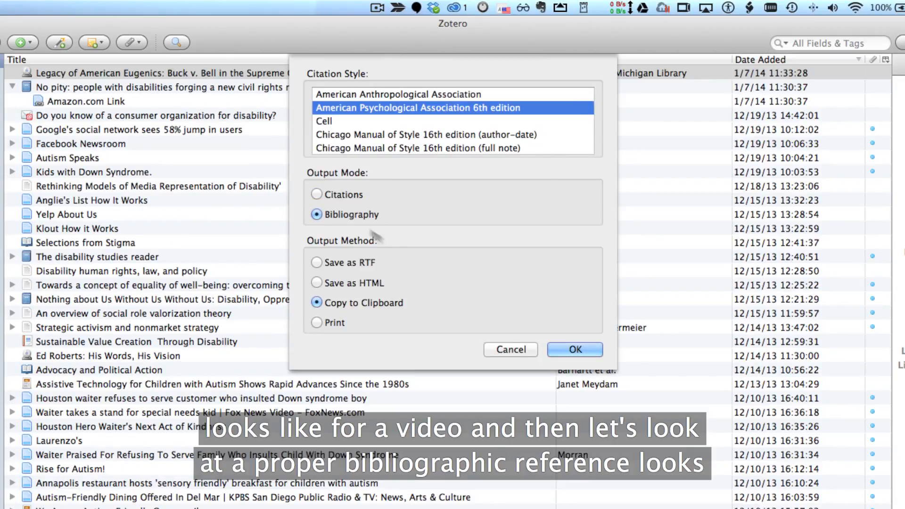
{"action": "left_click", "coordinate": [566, 358]}
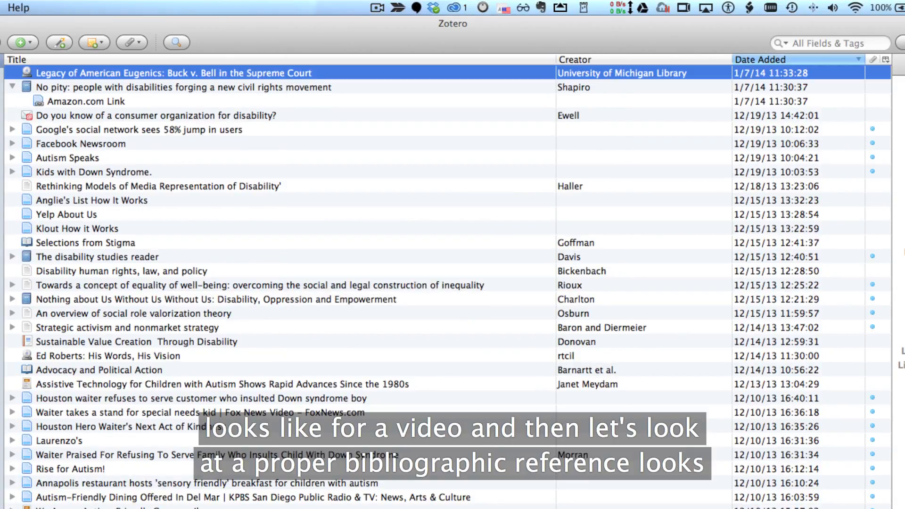
{"action": "key", "text": "super+Tab"}
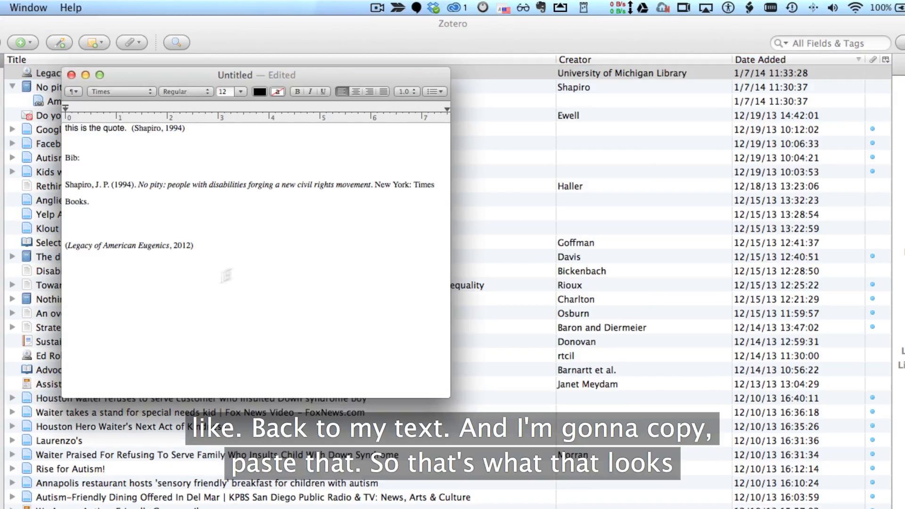
{"action": "type", "text": "Legacy of American Eugenics: Buck v. Bell in the Supreme Court. (2012). Retrieved from http://www.youtube.com/watch?v=sGofQXi5qp8&feature=youtube_gdata_player"}
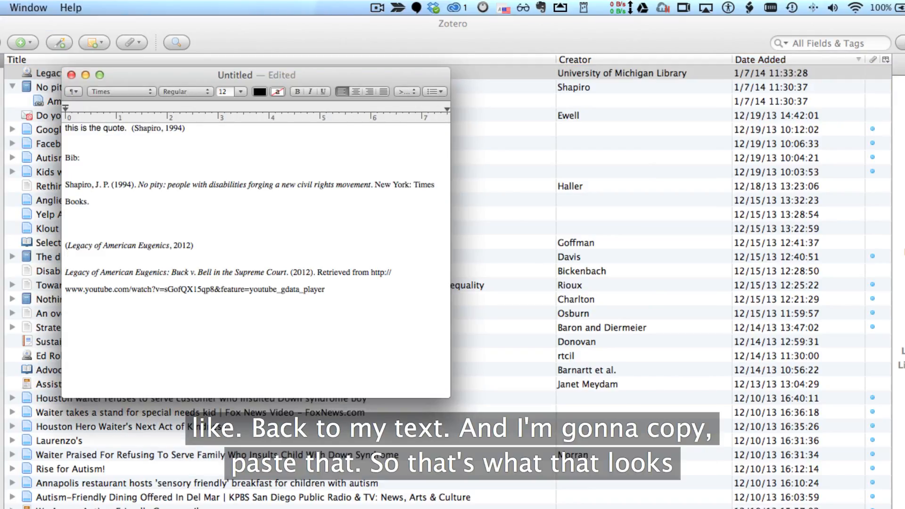
Highlight the video's URL in the document and minimize the text window
{"action": "left_click_drag", "start_coordinate": [325, 289], "coordinate": [47, 292]}
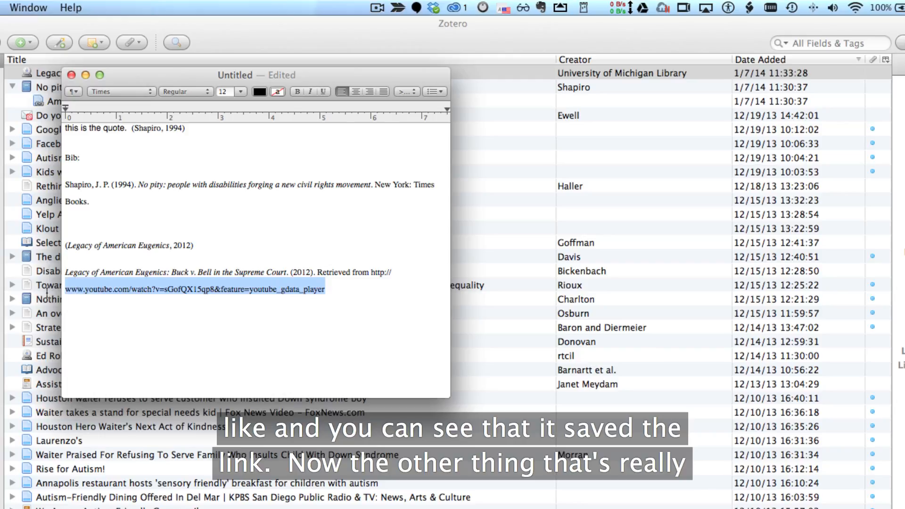
{"action": "left_click", "coordinate": [86, 75]}
{"action": "left_click", "coordinate": [83, 76]}
Create a new Blog Post item manually and title it Post Tile
{"action": "left_click", "coordinate": [23, 42]}
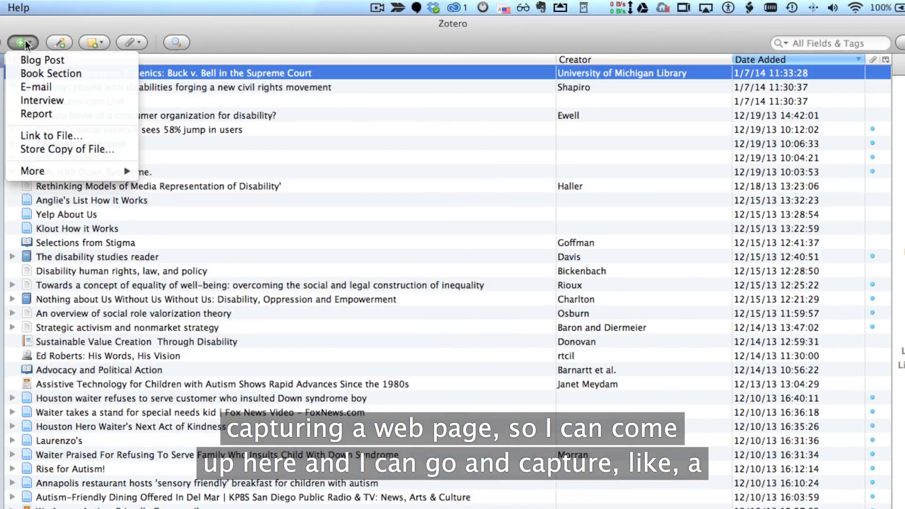
{"action": "left_click", "coordinate": [39, 61]}
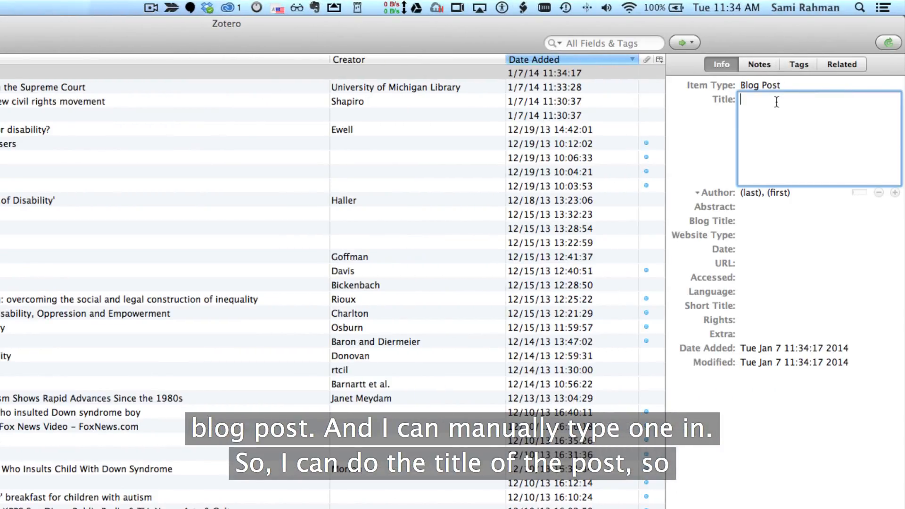
{"action": "type", "text": "Post Tile"}
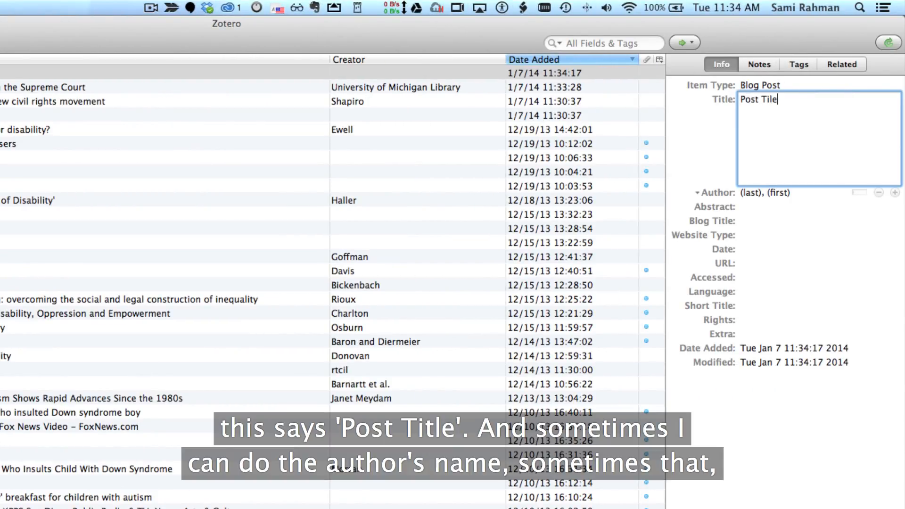
Enter the blog post author's first and last name
{"action": "left_click", "coordinate": [772, 191]}
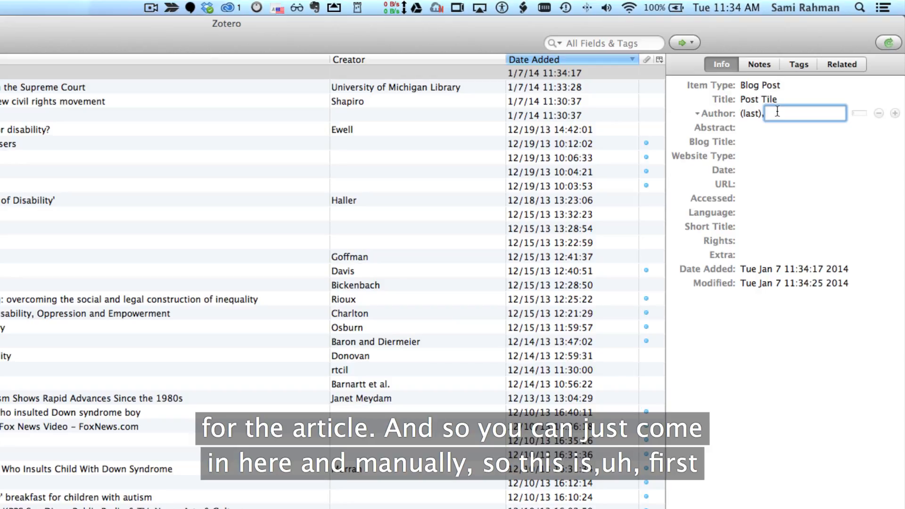
{"action": "type", "text": "Jane"}
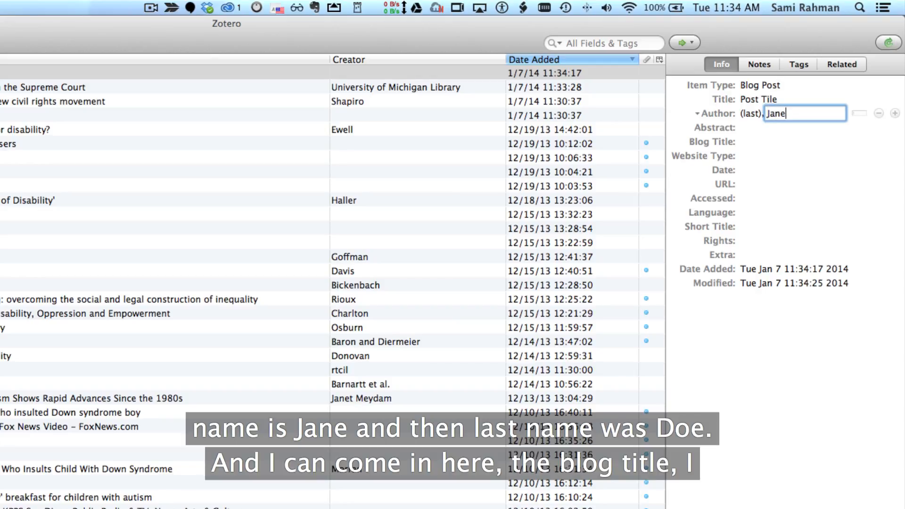
{"action": "key", "text": "shift+Tab"}
{"action": "type", "text": "Doe"}
{"action": "key", "text": "Tab"}
{"action": "key", "text": "Tab"}
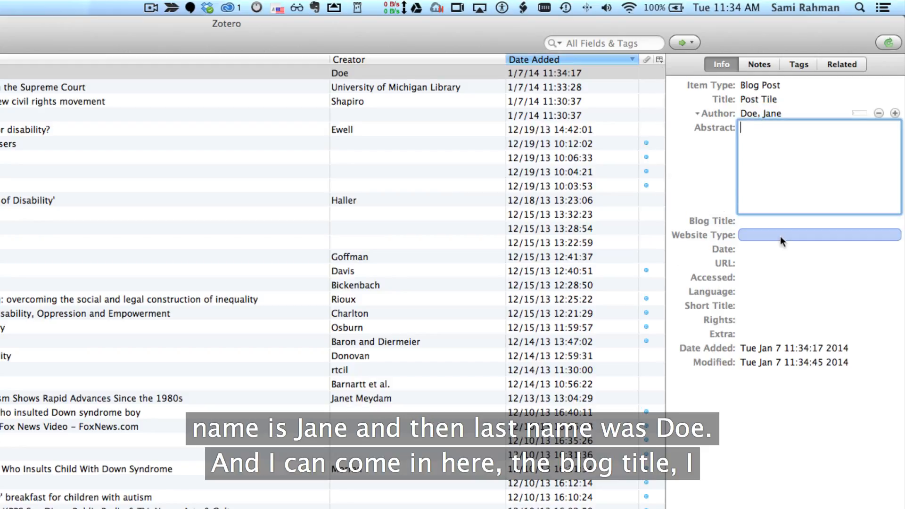
Set the blog title to Post Tile and the URL to www/url.com
{"action": "left_click", "coordinate": [764, 221]}
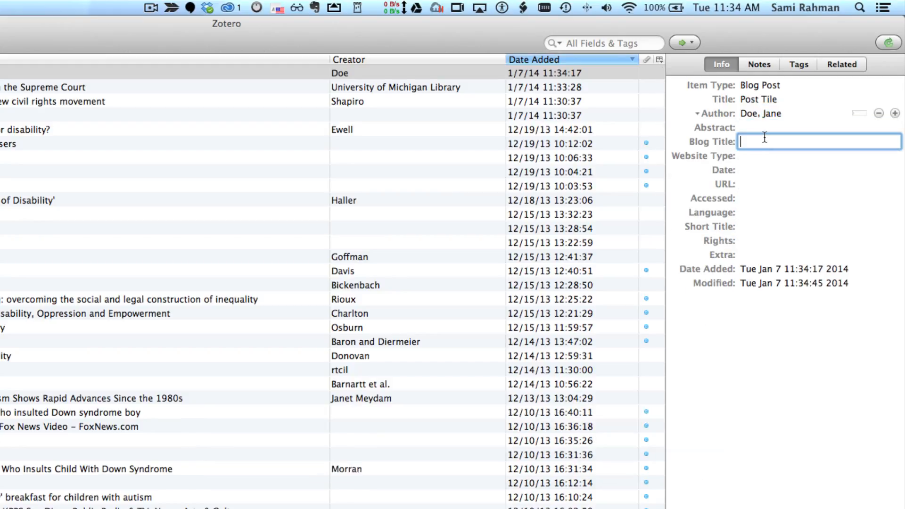
{"action": "type", "text": "Post Tile"}
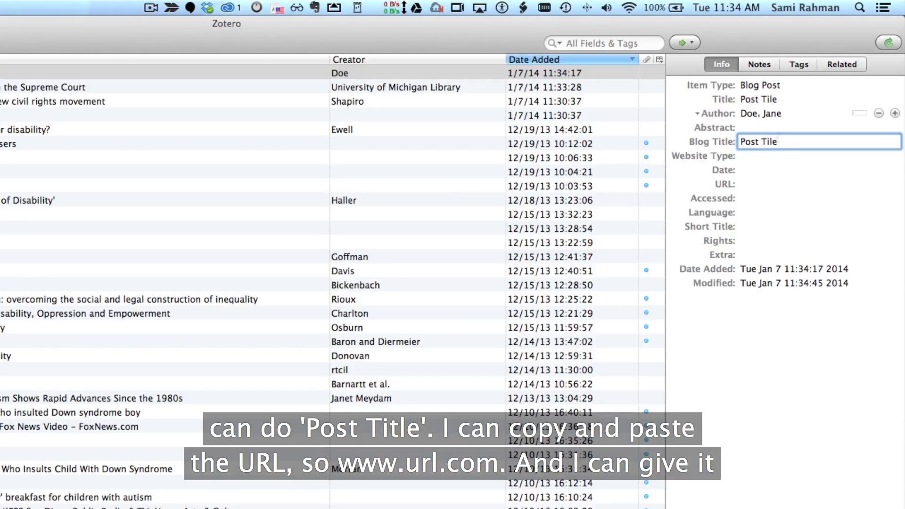
{"action": "left_click", "coordinate": [748, 185]}
{"action": "type", "text": "w"}
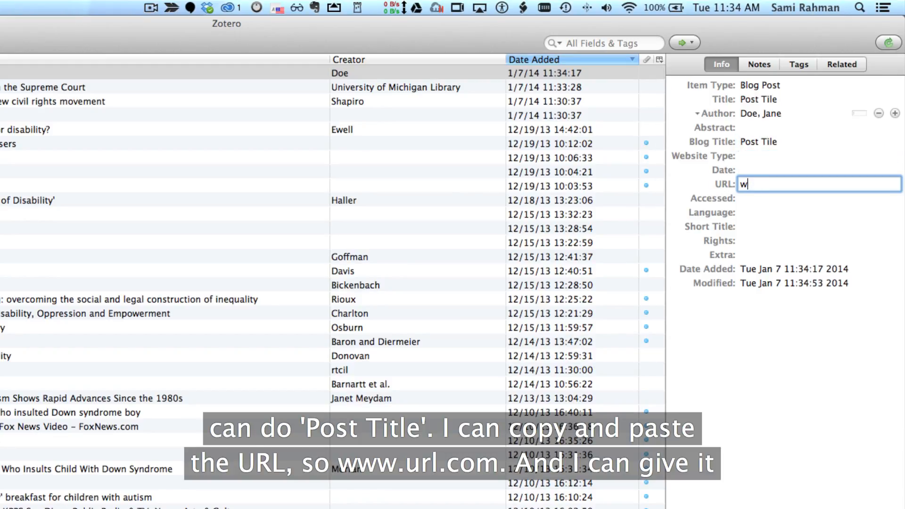
{"action": "type", "text": "ww/url.com"}
Set the blog post's date to November 1, 2013
{"action": "left_click", "coordinate": [745, 166]}
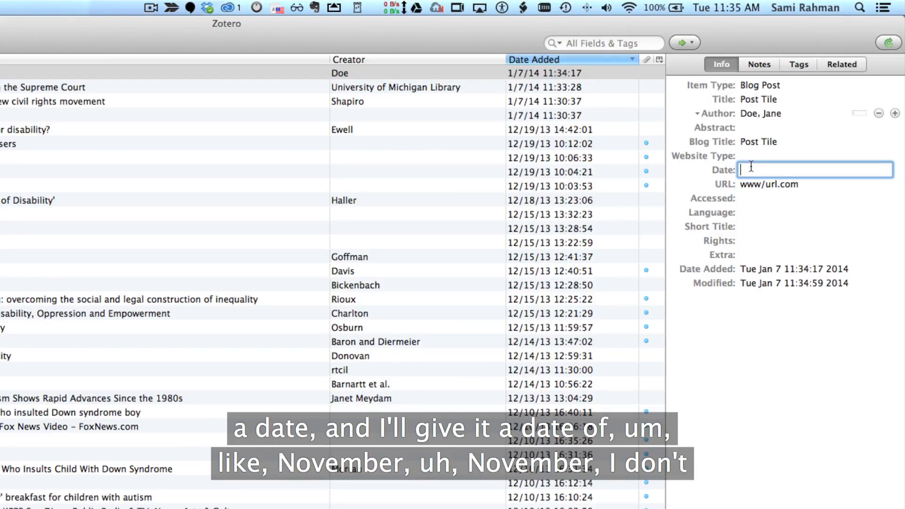
{"action": "type", "text": "November 1"}
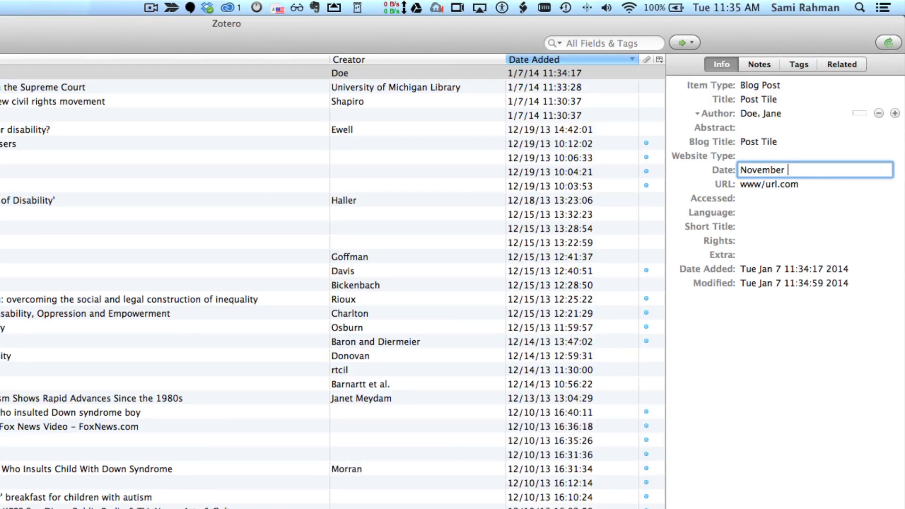
{"action": "type", "text": ", 2013"}
{"action": "key", "text": "Tab"}
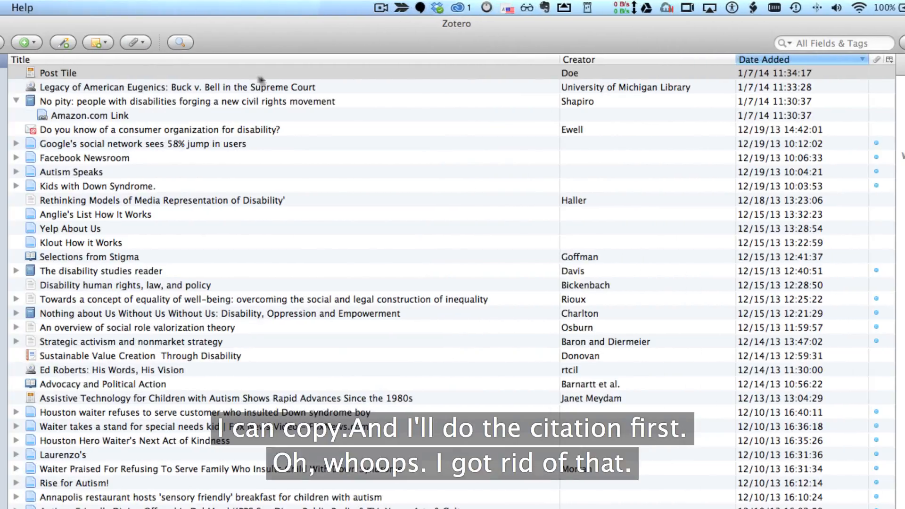
Copy an APA 6th edition in-text citation for the Post Tile item to the clipboard
{"action": "left_click", "coordinate": [261, 76]}
{"action": "right_click", "coordinate": [60, 73]}
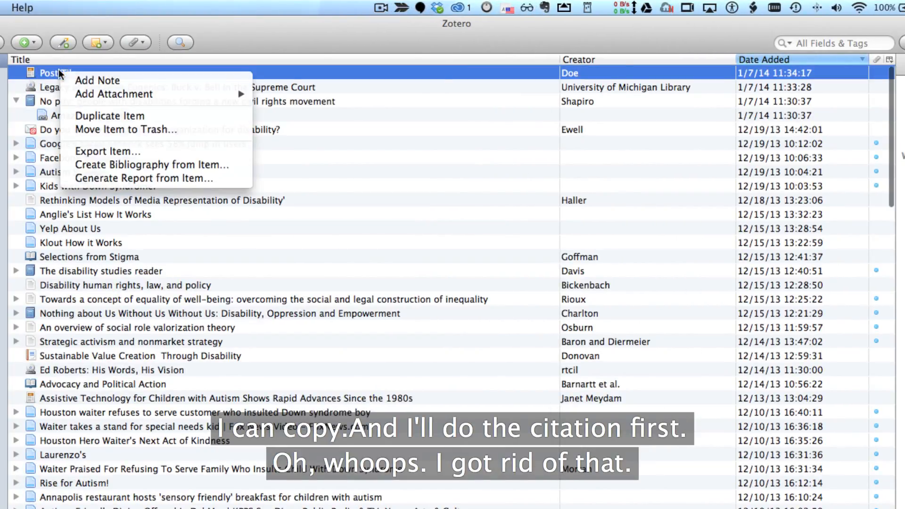
{"action": "left_click", "coordinate": [97, 165]}
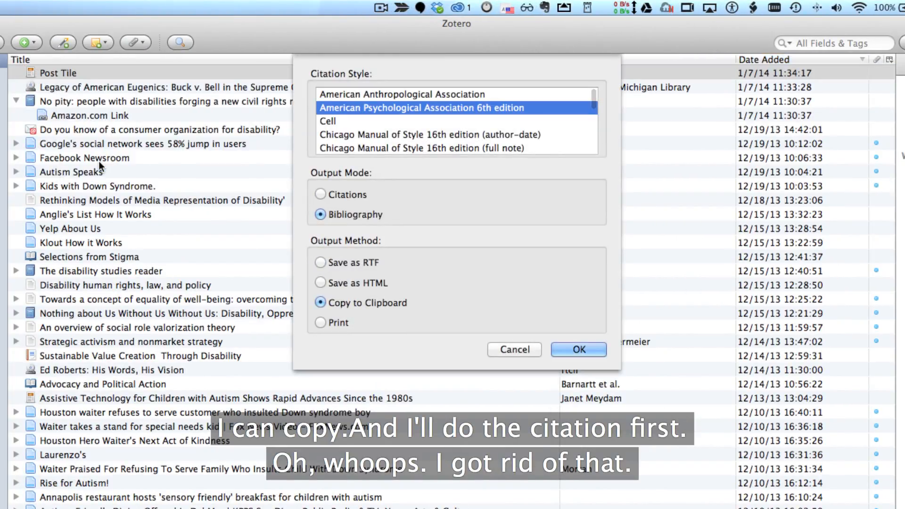
{"action": "left_click", "coordinate": [349, 196]}
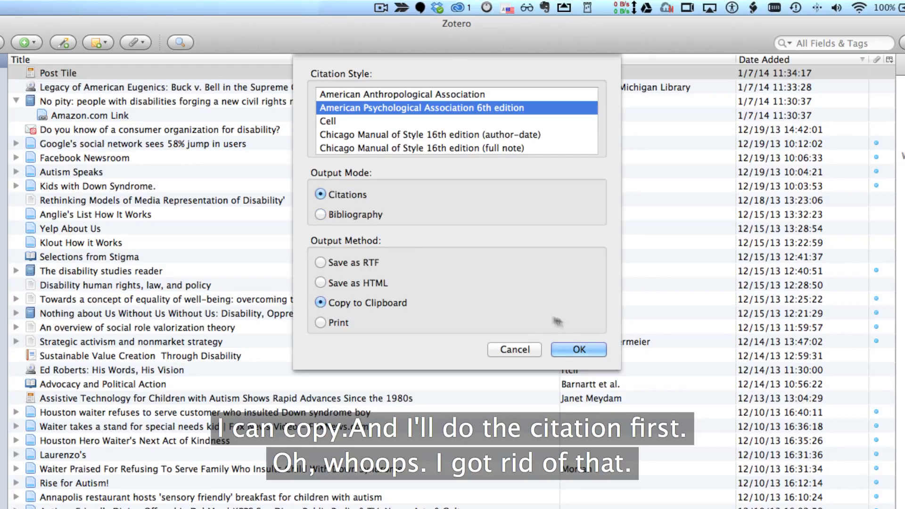
{"action": "left_click", "coordinate": [587, 352]}
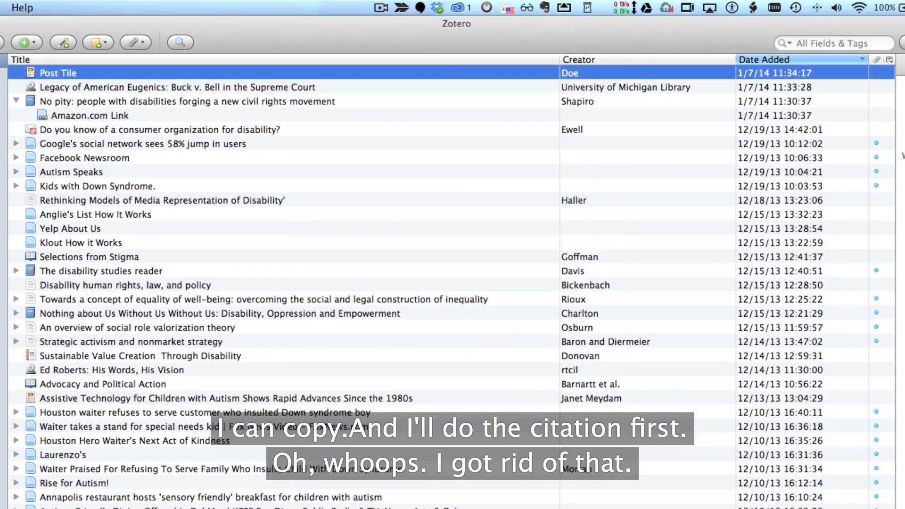
Switch to the text document and paste the citation on a new line below the existing references
{"action": "key", "text": "super+Tab"}
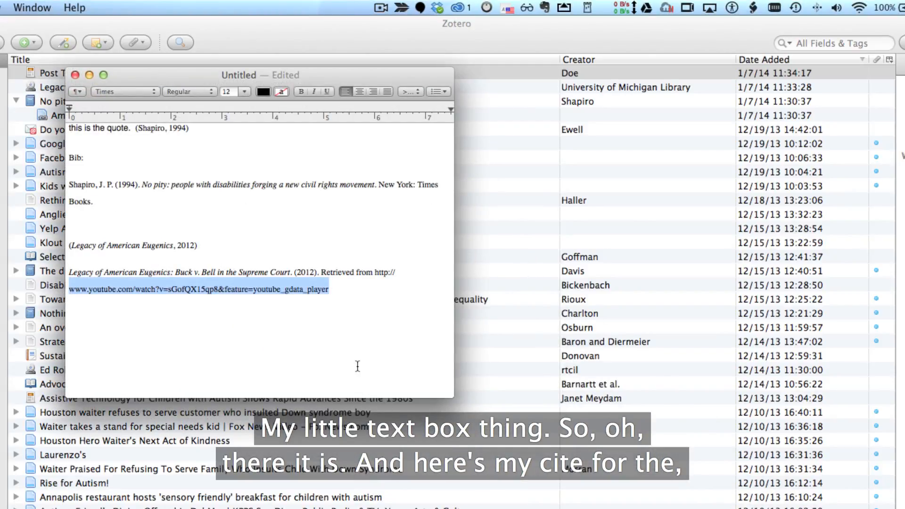
{"action": "left_click_drag", "start_coordinate": [293, 281], "coordinate": [313, 272]}
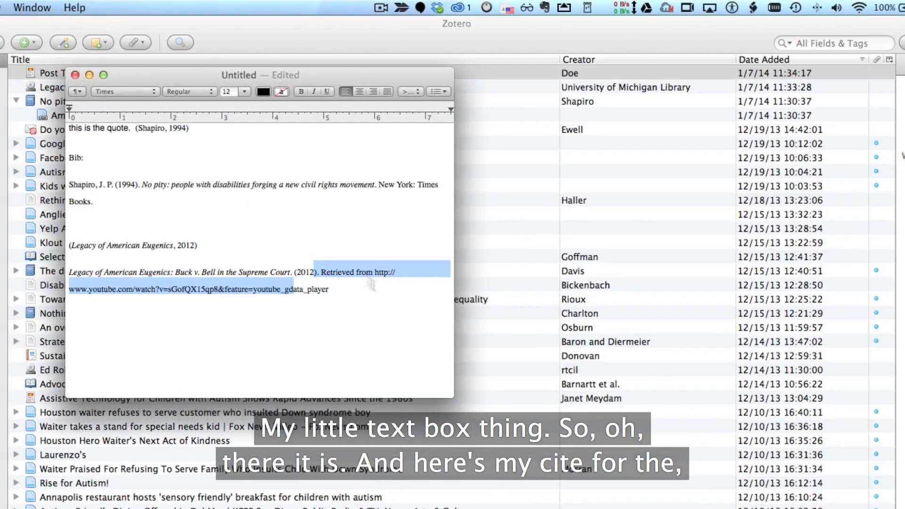
{"action": "left_click", "coordinate": [375, 289]}
{"action": "key", "text": "Return"}
{"action": "key", "text": "Return"}
{"action": "type", "text": "(Doe, 2013)"}
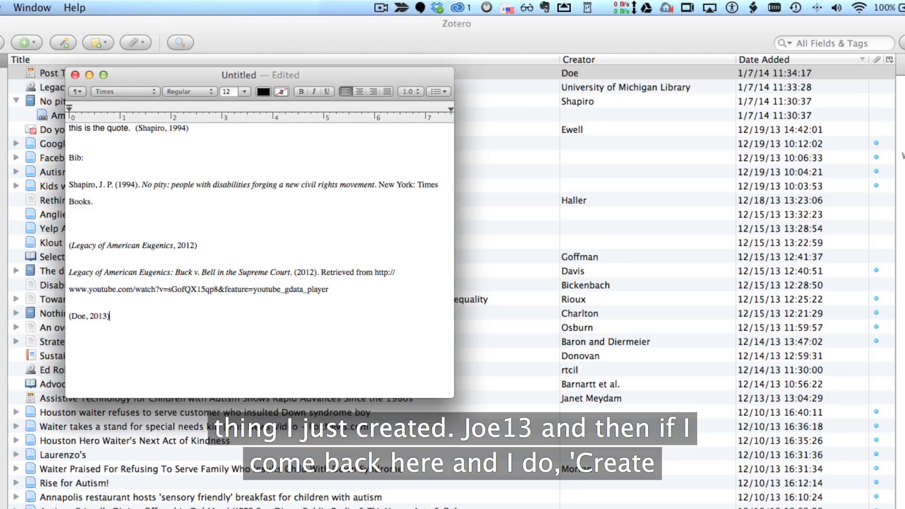
Copy an APA 6th edition bibliography entry for the Post Tile item to the clipboard
{"action": "right_click", "coordinate": [524, 68]}
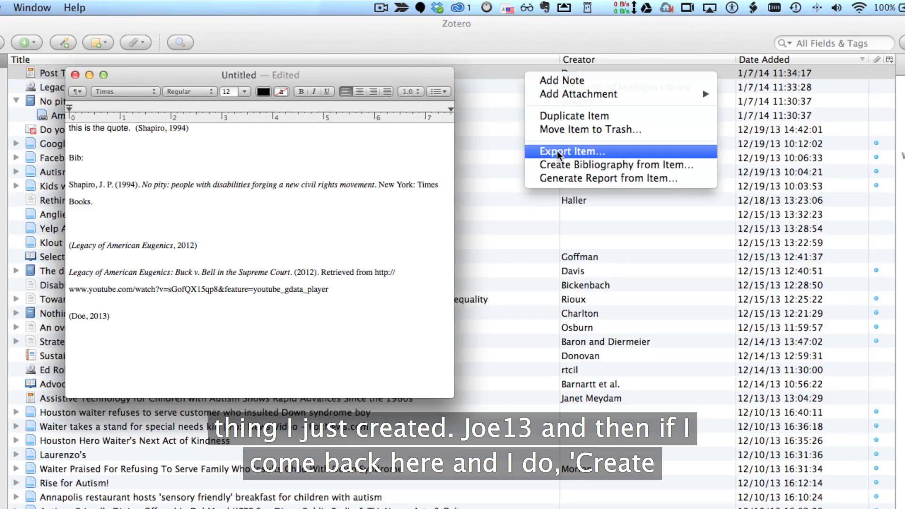
{"action": "left_click", "coordinate": [483, 71]}
{"action": "right_click", "coordinate": [483, 71]}
{"action": "left_click", "coordinate": [519, 163]}
{"action": "left_click", "coordinate": [350, 214]}
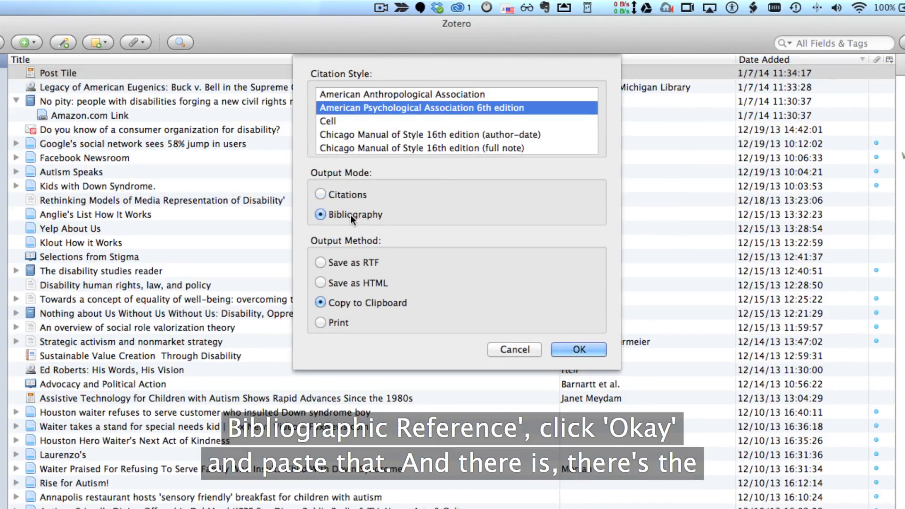
{"action": "left_click", "coordinate": [579, 348]}
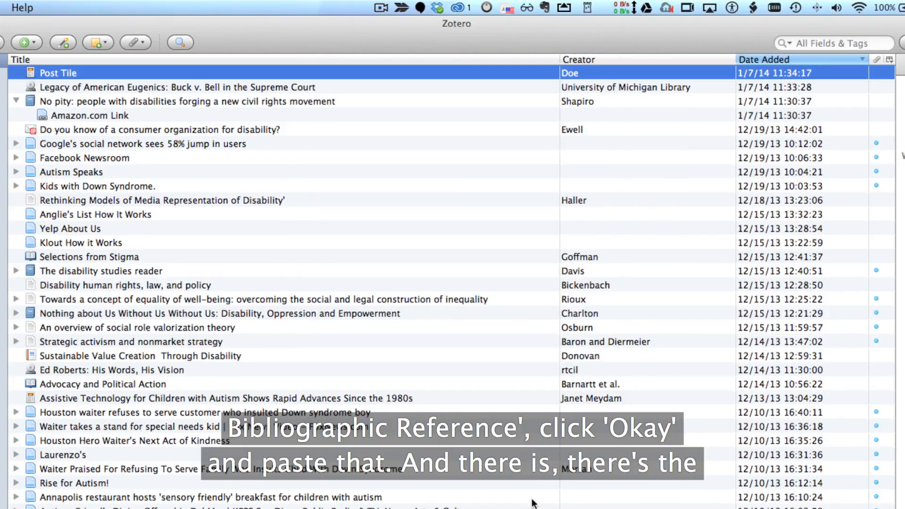
Switch to the text document and paste the bibliography entry on a new line below the citation
{"action": "key", "text": "super+Tab"}
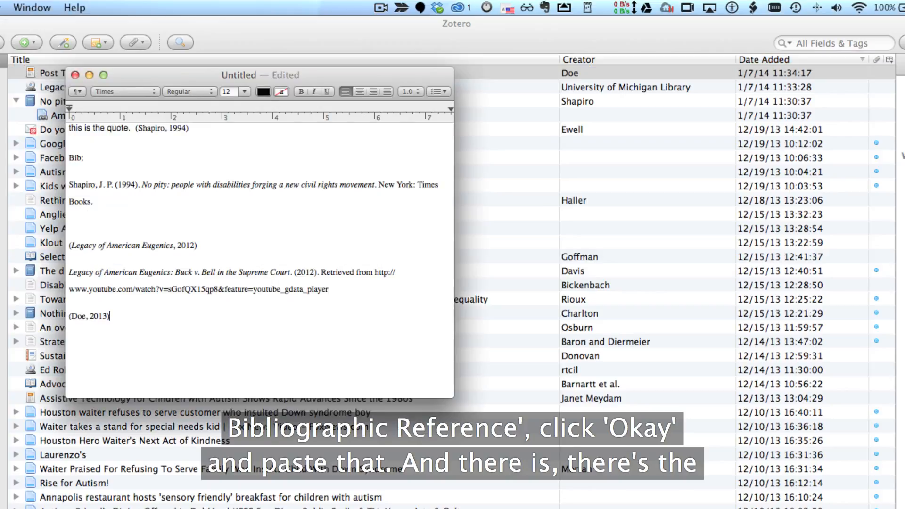
{"action": "key", "text": "Return"}
{"action": "key", "text": "Return"}
{"action": "type", "text": "Doe, J. (2013, November 1). Post Tile. Post Tile. Retrieved from www/url.com"}
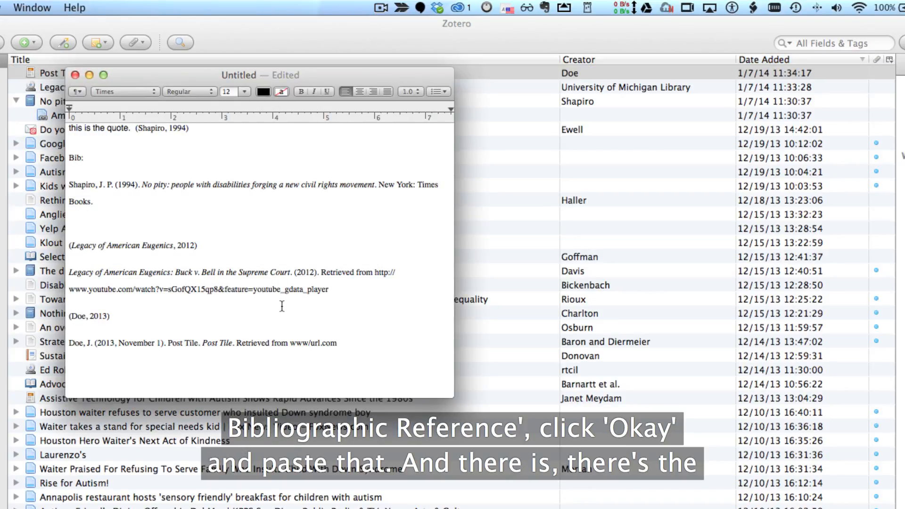